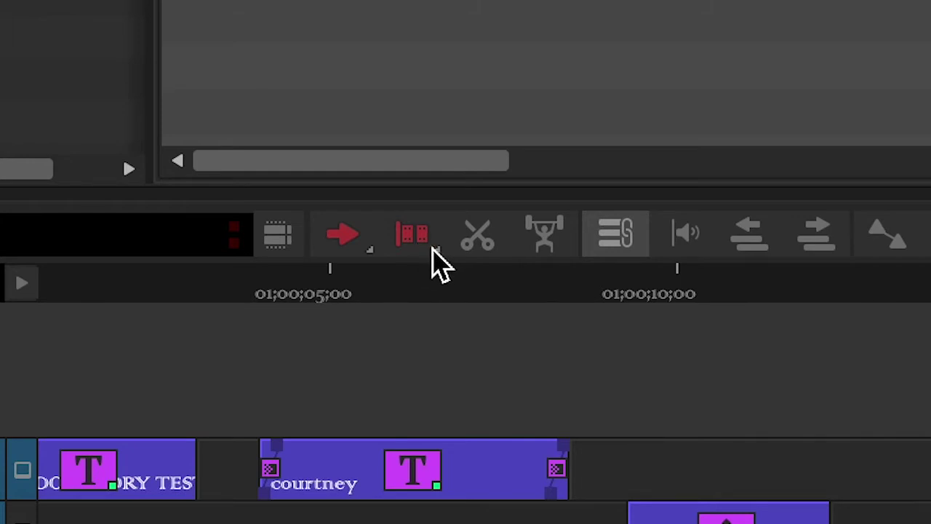
Preview the red and yellow trim type options in the trim type list
left_click_drag(437, 265, 548, 320)
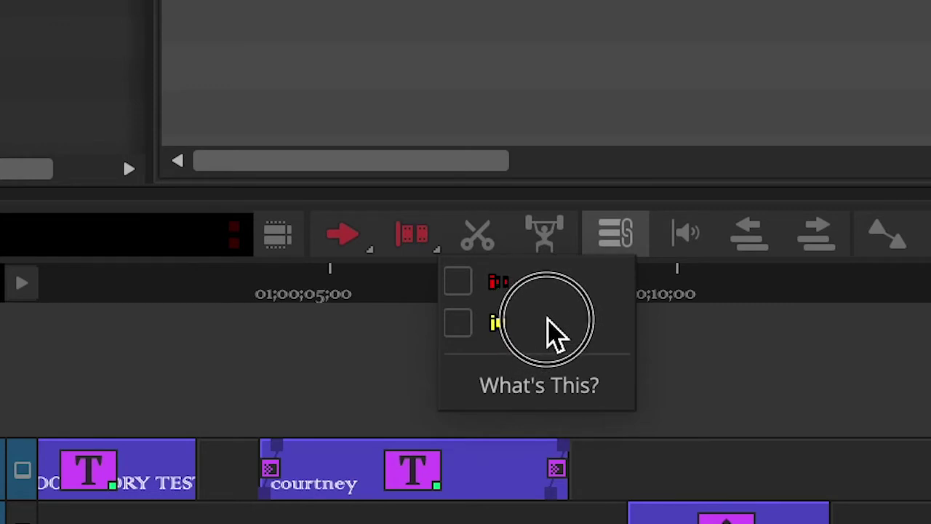
left_click_drag(548, 318, 529, 287)
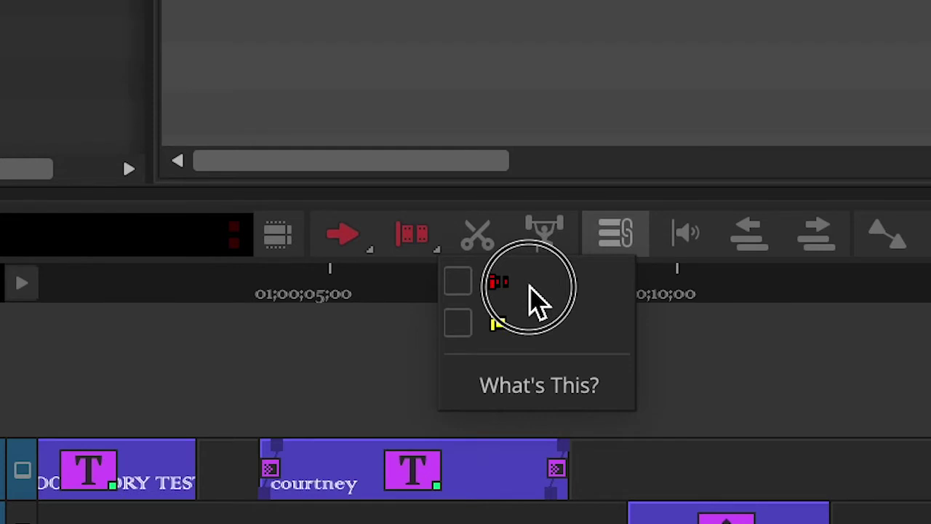
left_click_drag(530, 287, 534, 324)
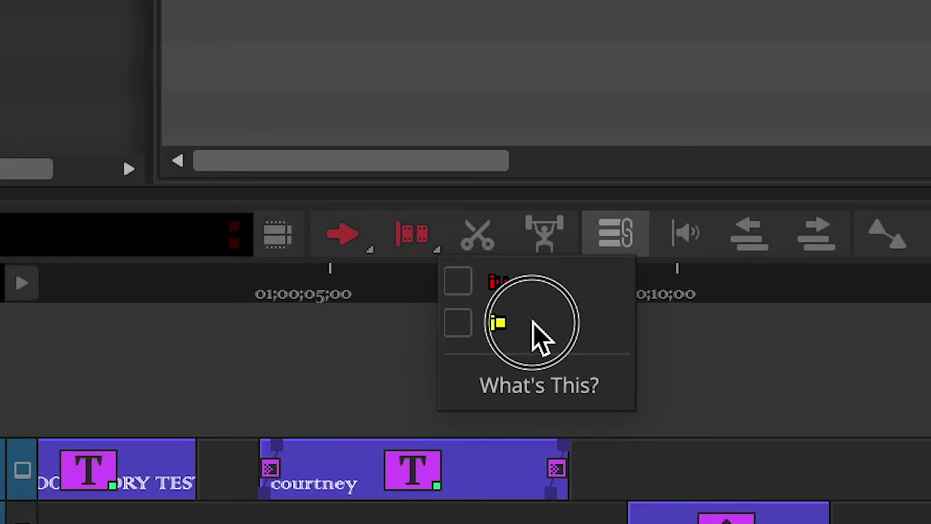
left_click_drag(533, 322, 469, 285)
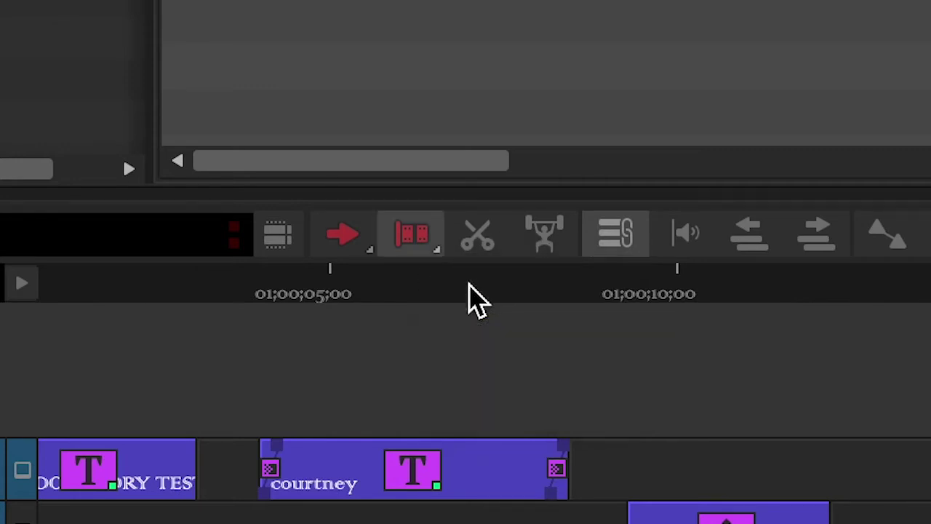
left_click(437, 256)
left_click(439, 251)
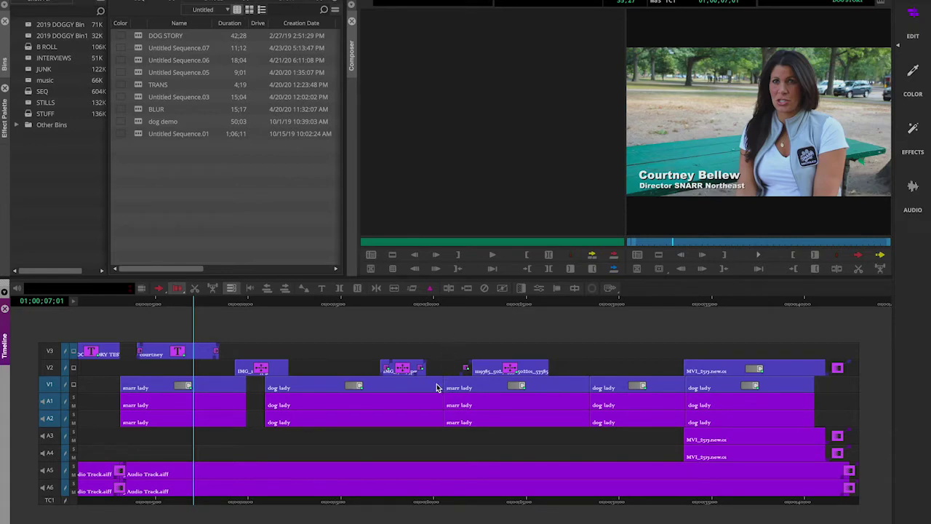
Play the sequence from about 01;00;20 and park on the dog lady/smarr lady cut
left_click_drag(441, 304, 418, 308)
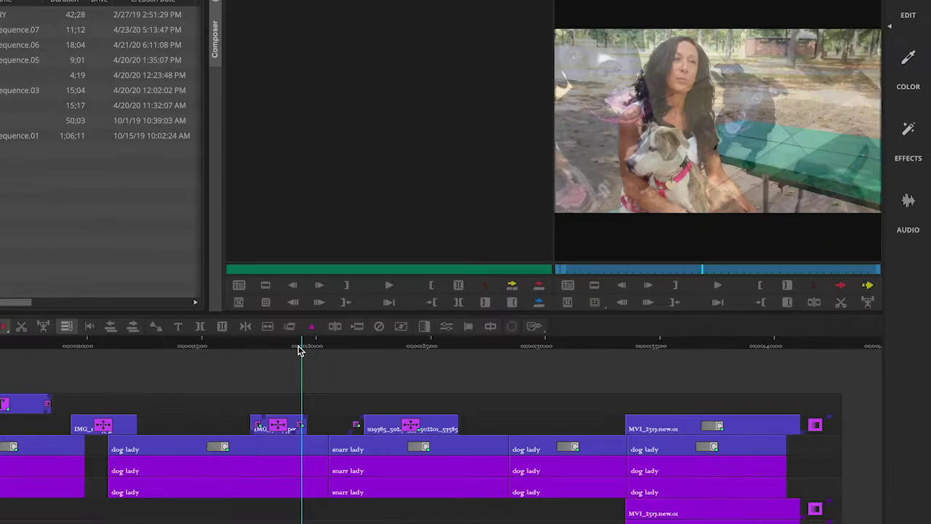
key("space")
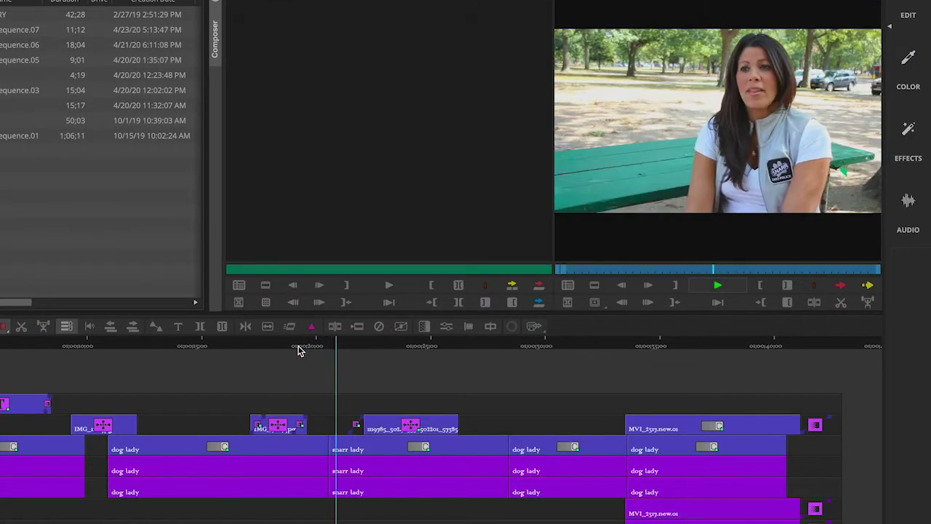
left_click(332, 344)
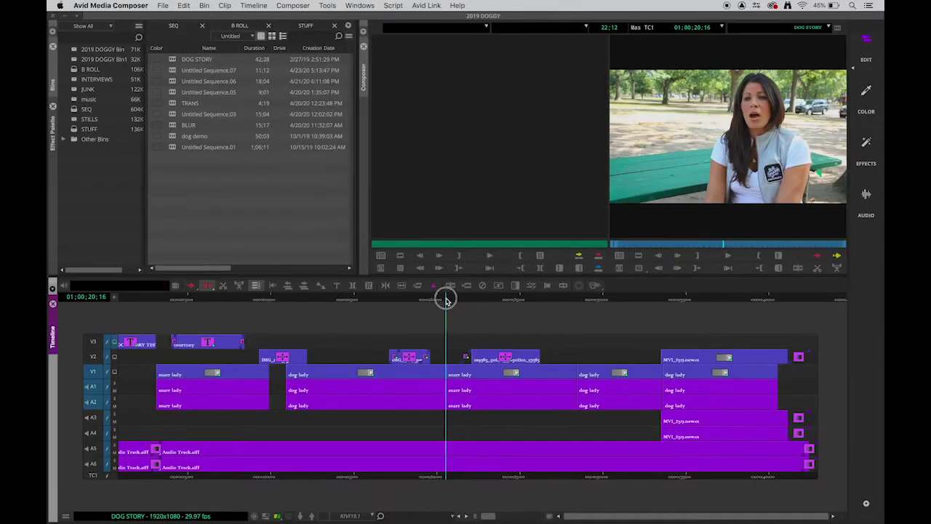
left_click_drag(325, 344, 339, 345)
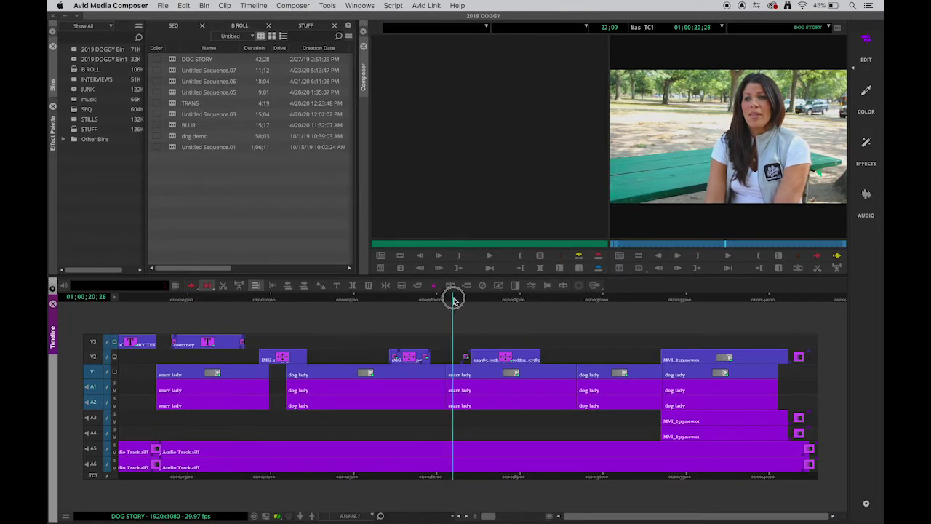
left_click_drag(452, 299, 455, 299)
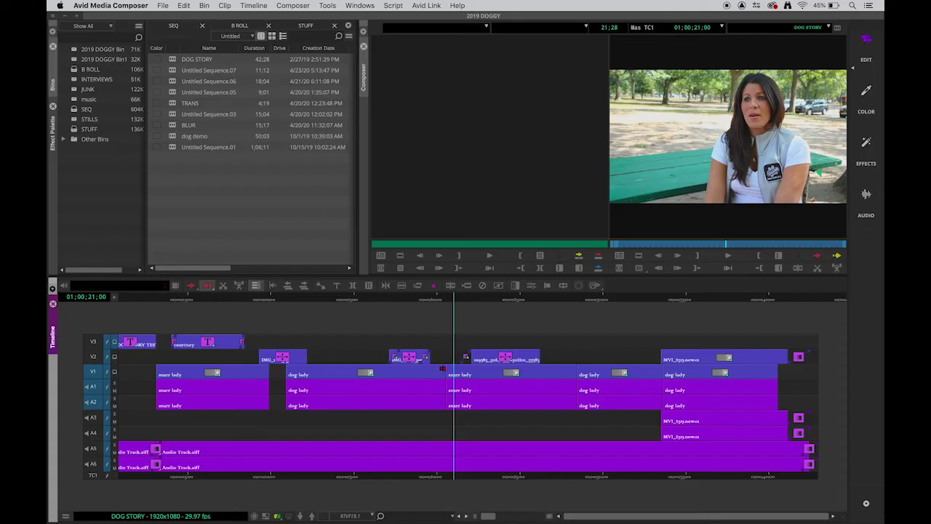
Enter Trim mode at the V1 dog lady/smarr lady cut and toggle between A and B sides
left_click(446, 372)
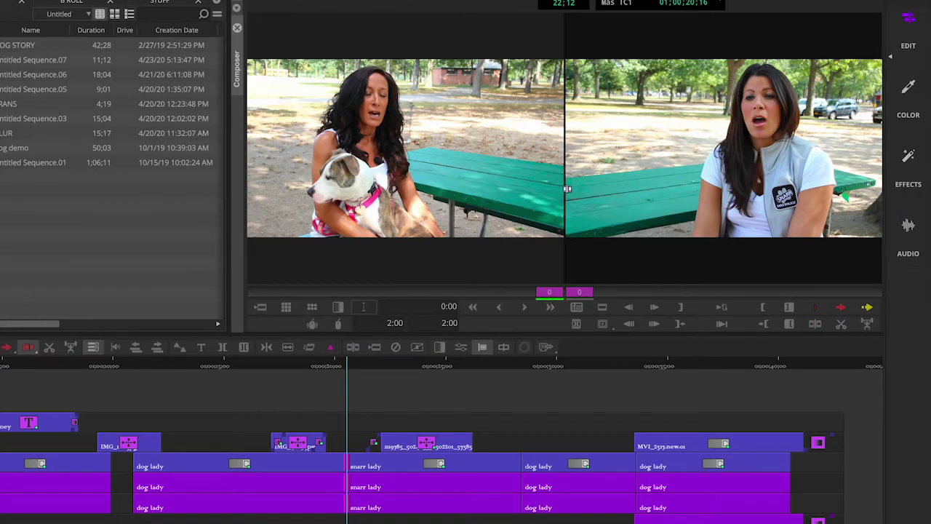
left_click(617, 137)
left_click(485, 196)
left_click(640, 213)
left_click(526, 183)
left_click(602, 165)
left_click(512, 176)
left_click(623, 163)
left_click(499, 158)
Trim the cut 1 frame later four times, then 10 frames earlier three times
left_click(524, 308)
left_click(524, 309)
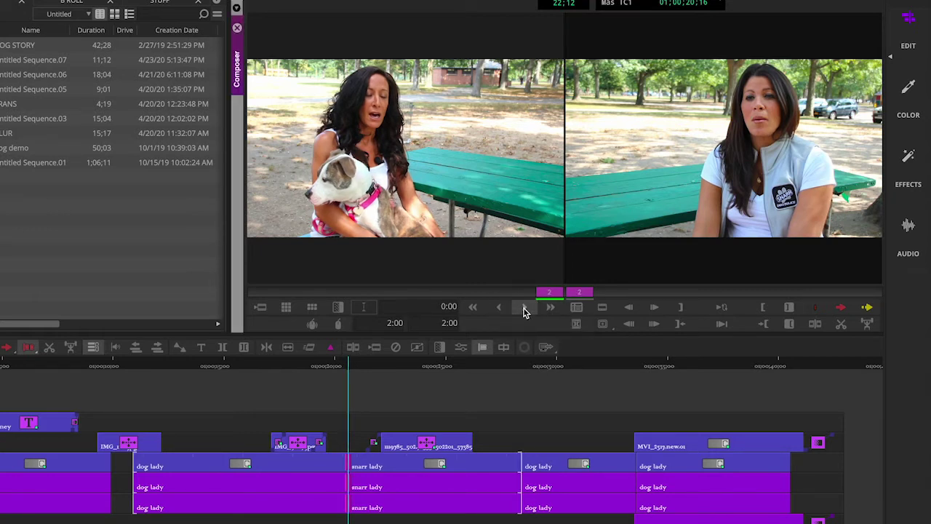
left_click(523, 308)
left_click(524, 309)
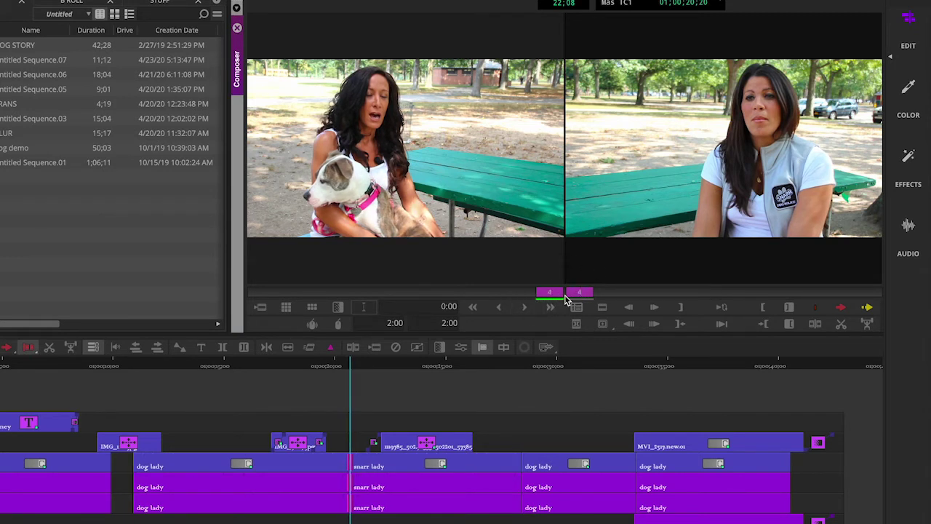
left_click(473, 307)
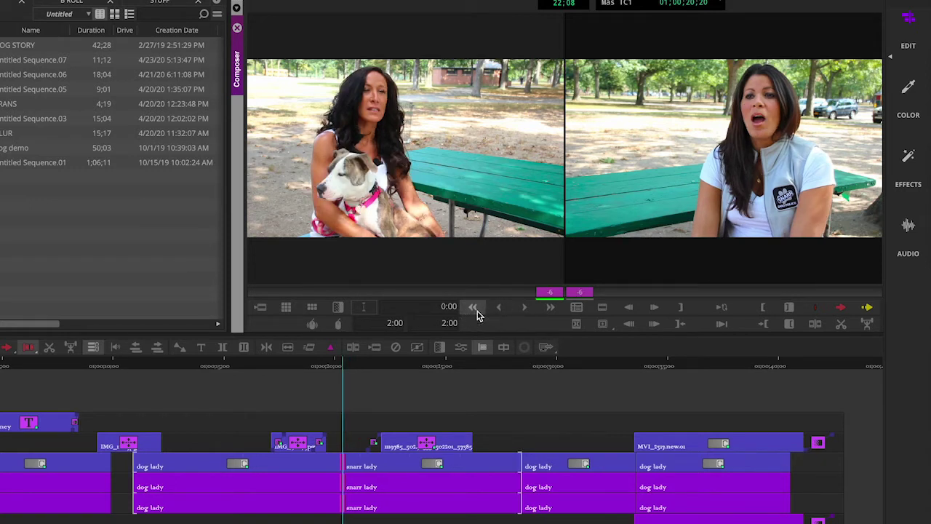
left_click(472, 307)
left_click(473, 307)
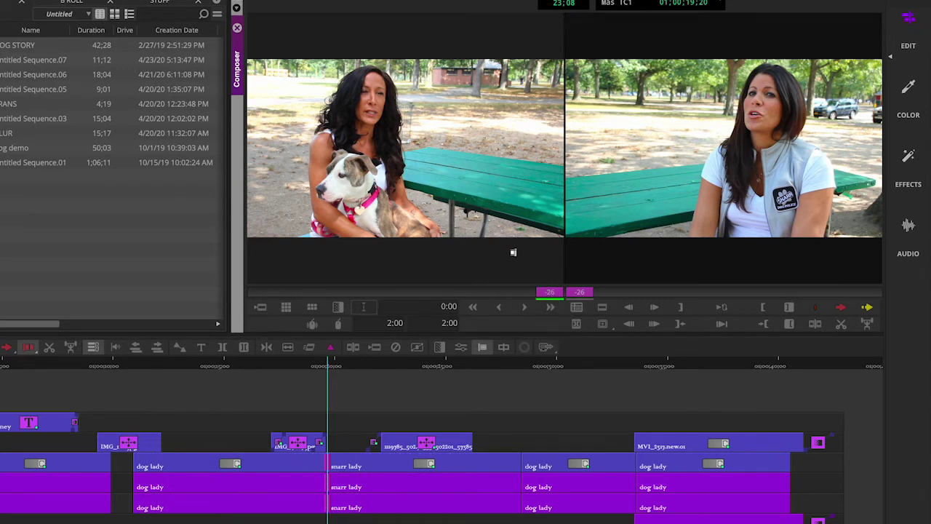
Drag the dog lady/smarr lady roller later, ending with a 3-frame trim on both sides
left_click(582, 291)
left_click(560, 157)
left_click_drag(327, 466, 349, 469)
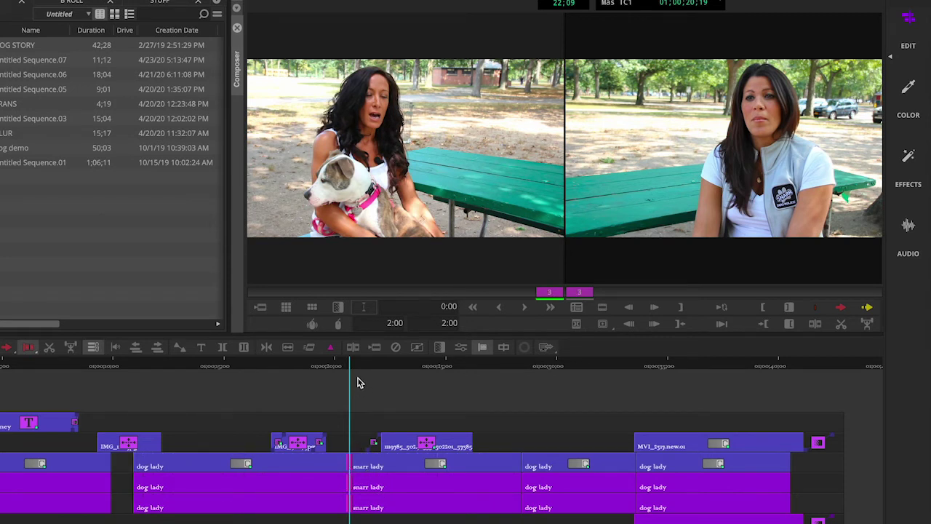
left_click(338, 306)
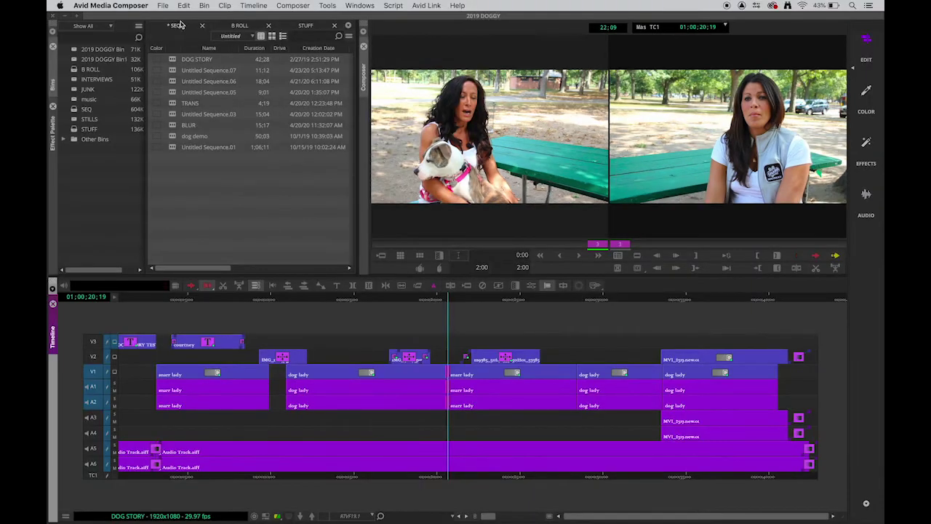
Undo all three trims at once with Undo Trim Tail+Head 4 from the Undo-Redo List
left_click(184, 6)
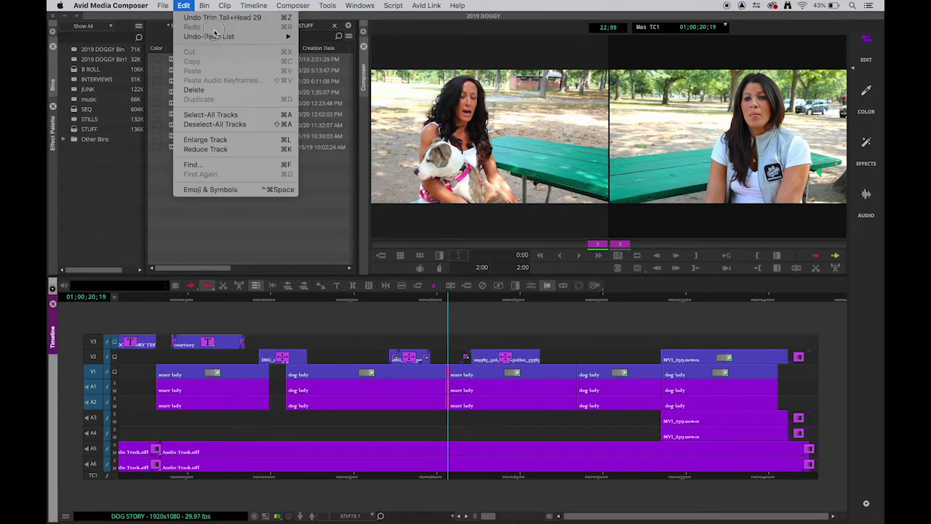
mouse_move(216, 38)
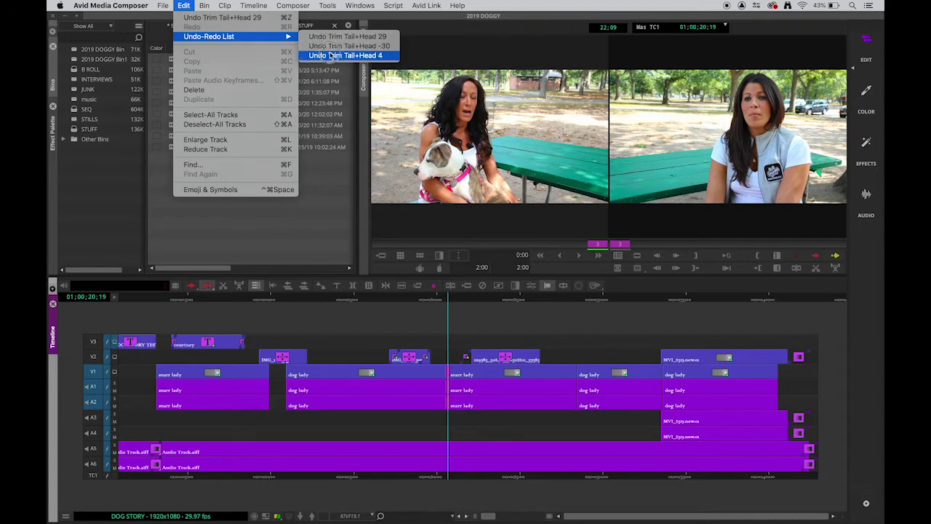
left_click(334, 56)
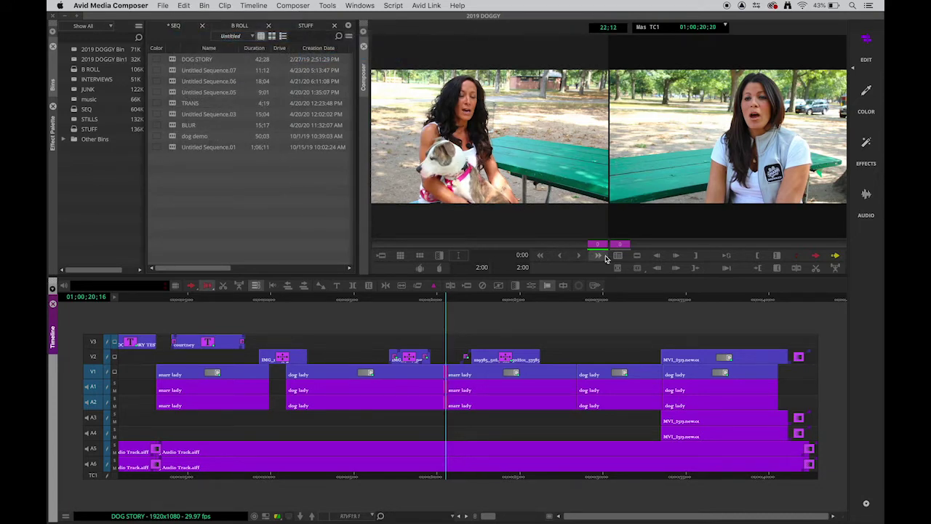
Toggle the trim between outgoing and incoming sides, ending on the incoming side
left_click(610, 230)
left_click(590, 196)
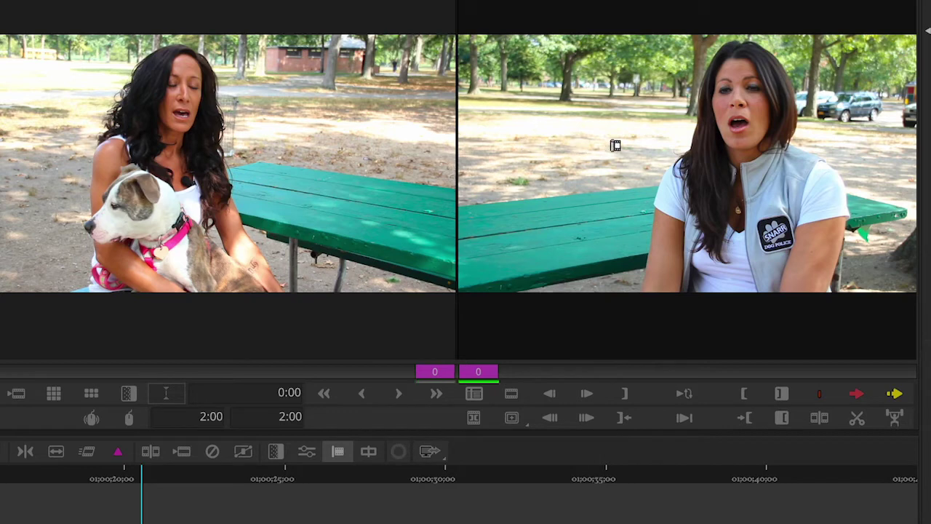
left_click(644, 148)
Trim 10 frames off the head of the smarr lady clip only, then exit Trim mode
left_click(668, 149)
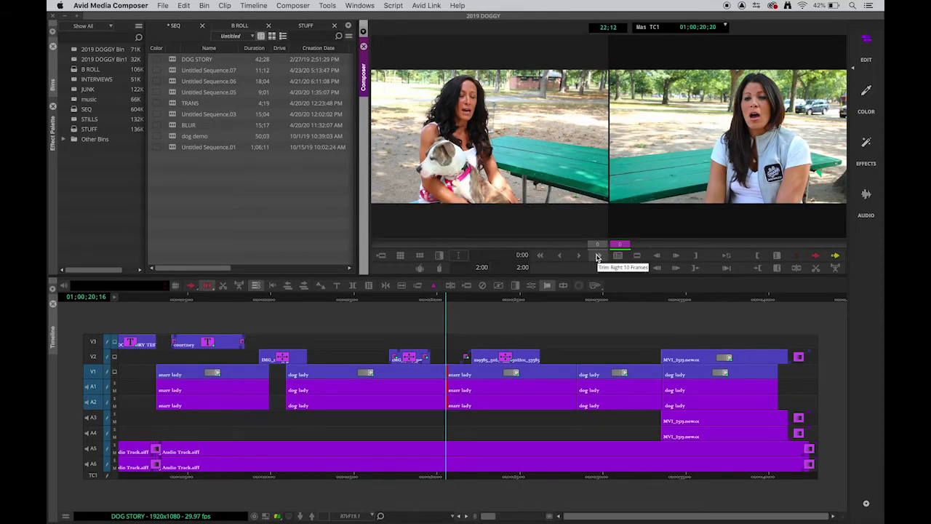
left_click(596, 257)
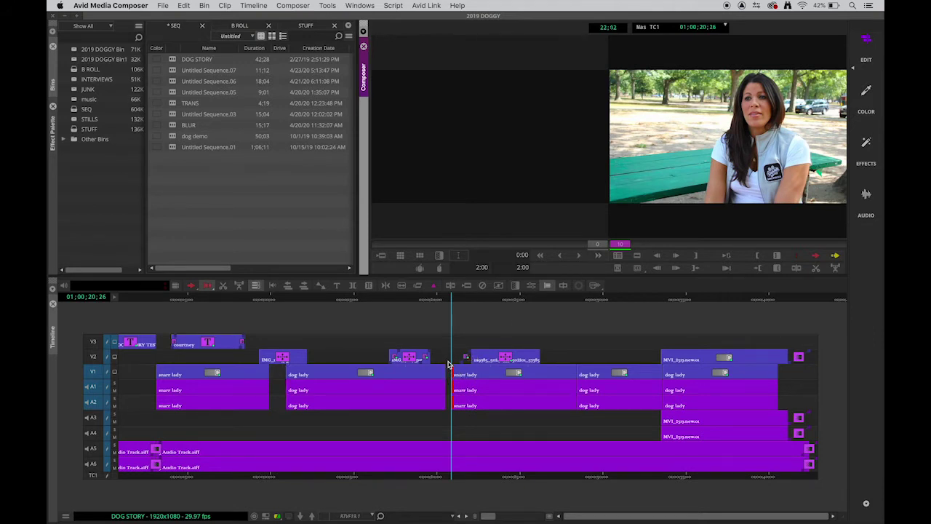
left_click(436, 301)
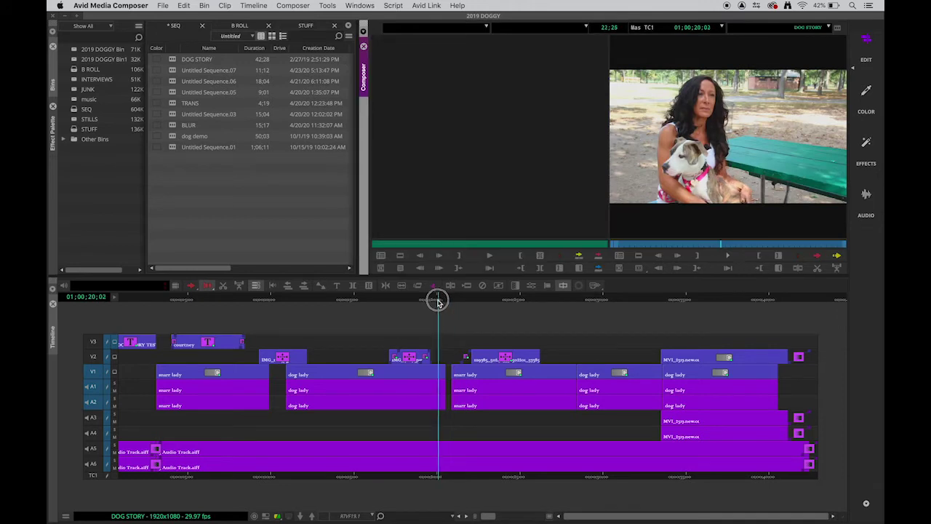
Play across the trimmed cut twice to review the gap before smarr lady
key("space")
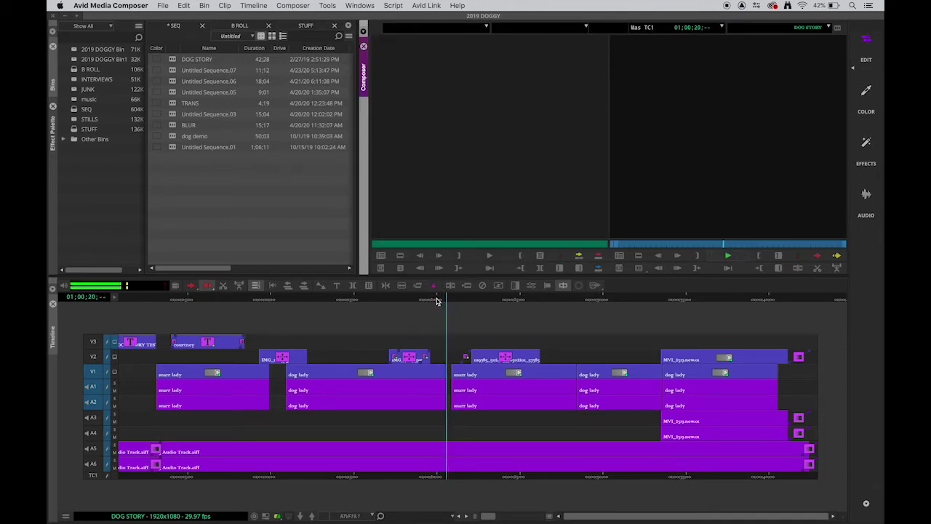
key("space")
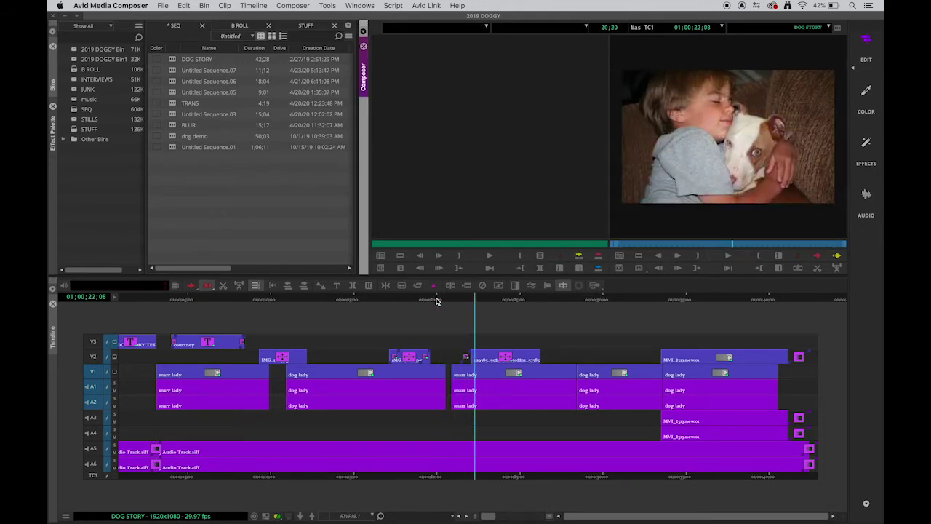
left_click(436, 301)
key("space")
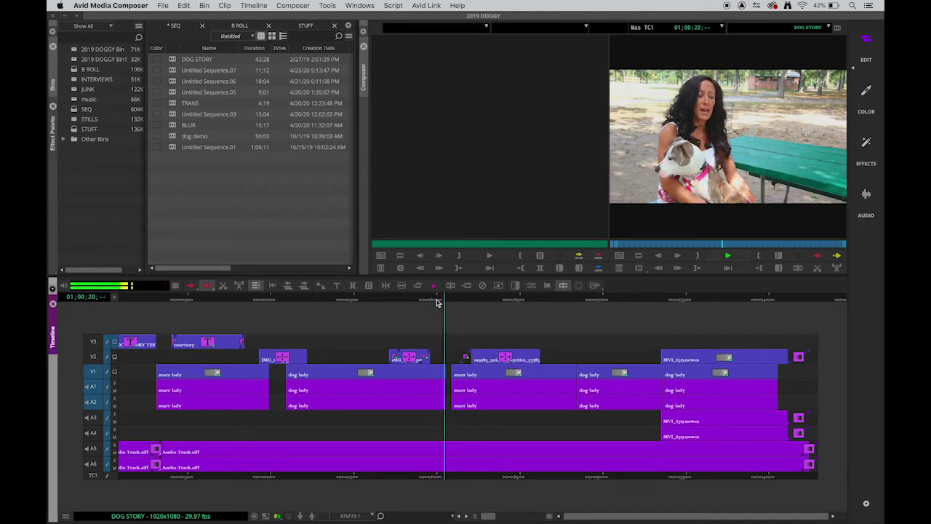
key("space")
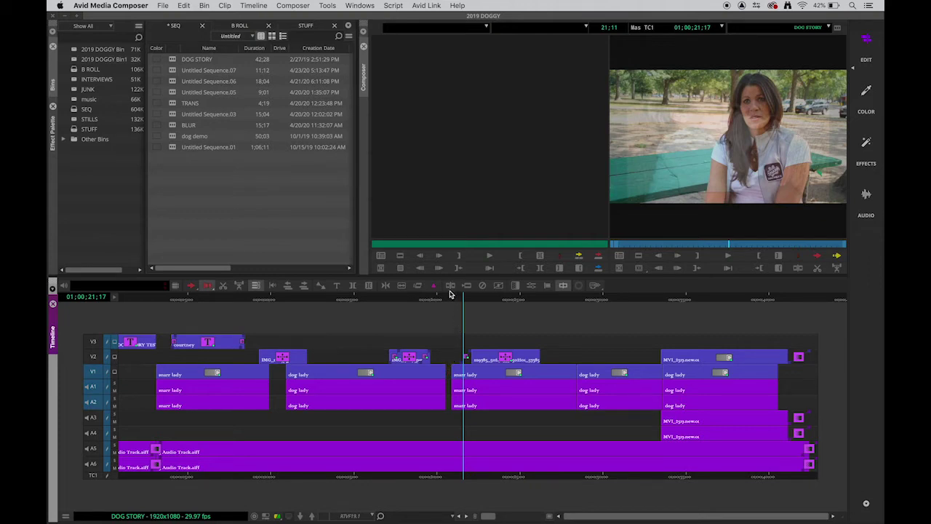
left_click(446, 301)
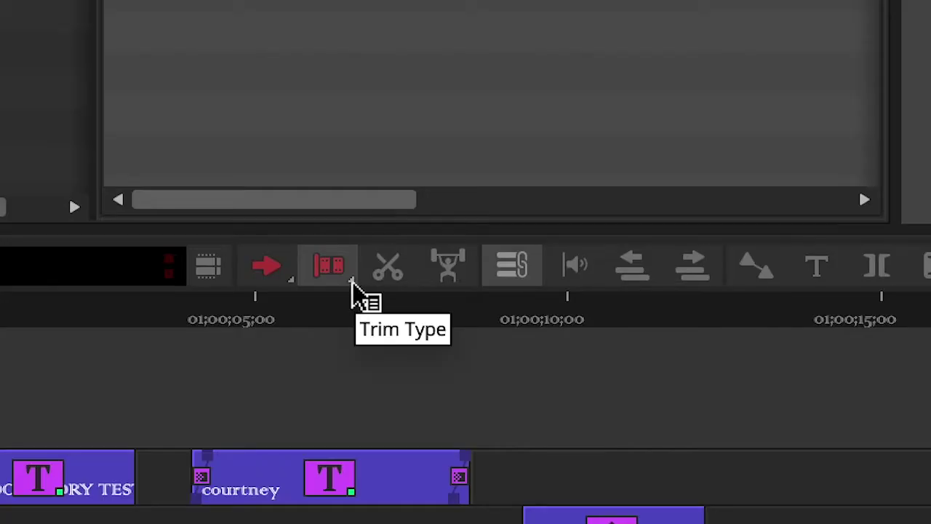
Set the trim type to yellow ripple only, turning off the red overwrite option
left_click_drag(352, 284, 397, 344)
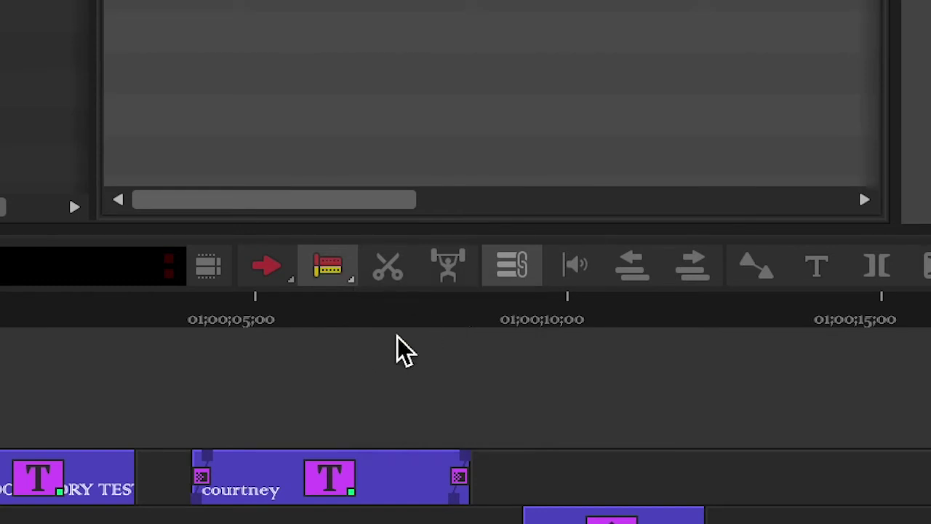
right_click(352, 284)
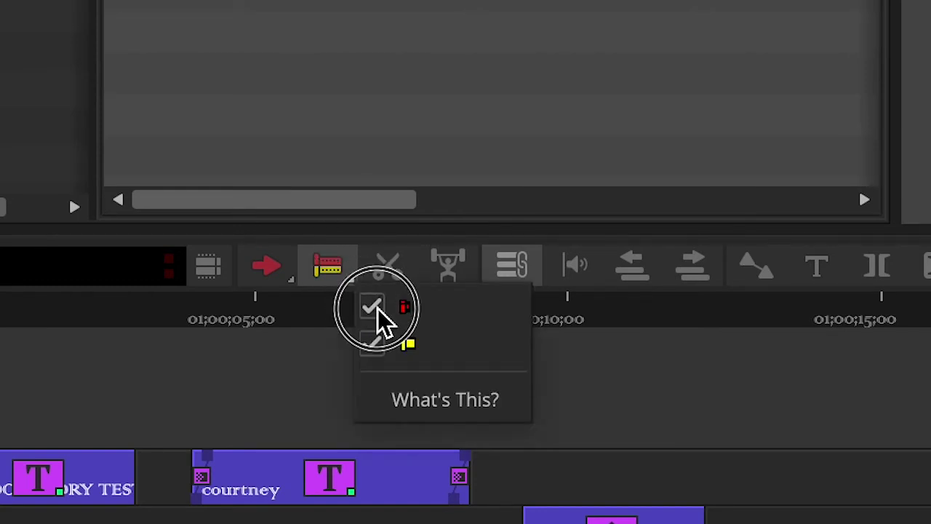
left_click(377, 308)
right_click(343, 277)
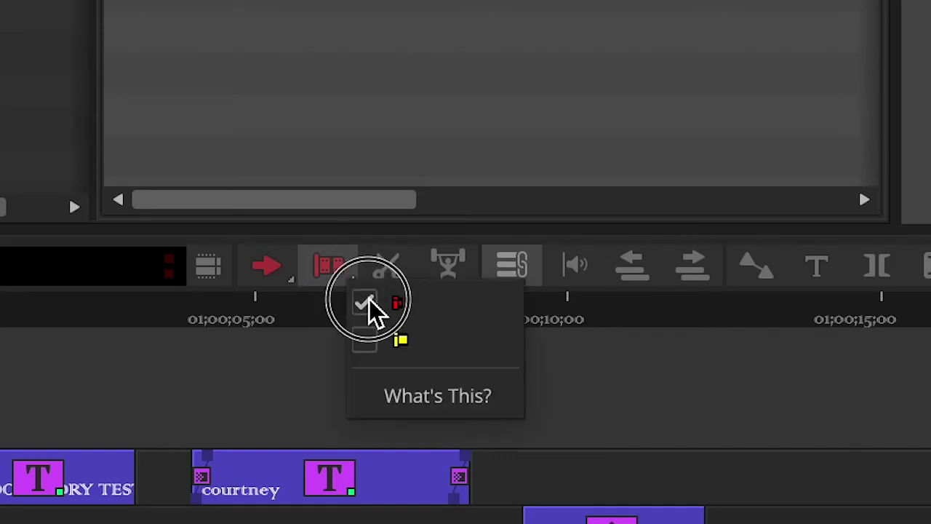
left_click(369, 302)
right_click(345, 258)
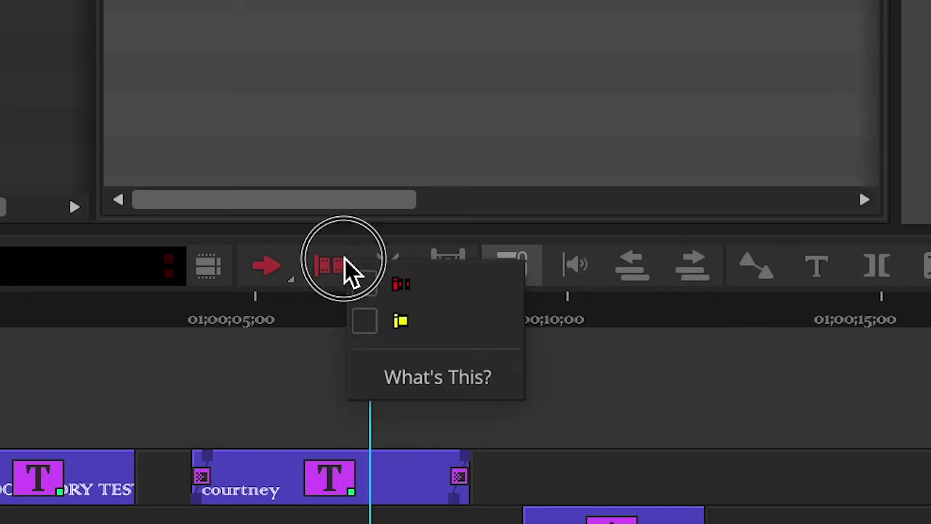
left_click(366, 325)
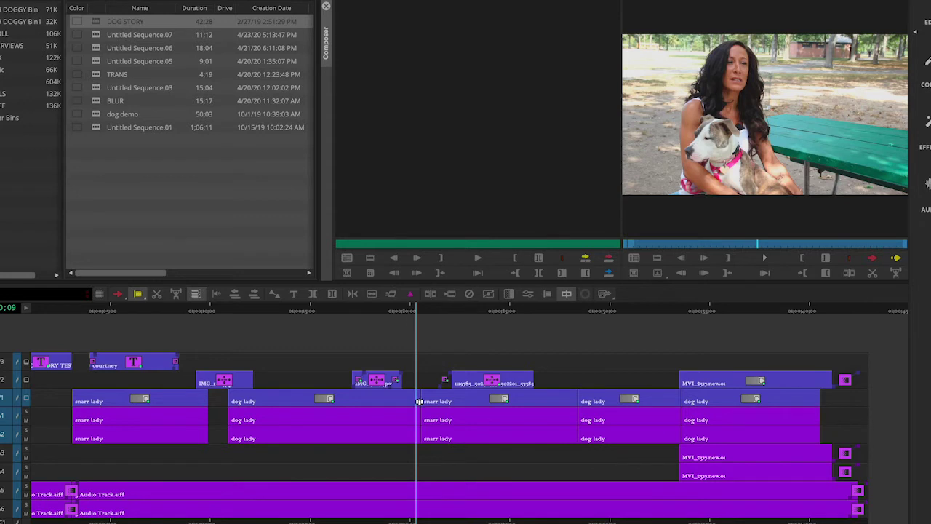
Enter Trim mode at the cut before snarr lady with only the incoming B side selected
left_click(419, 401)
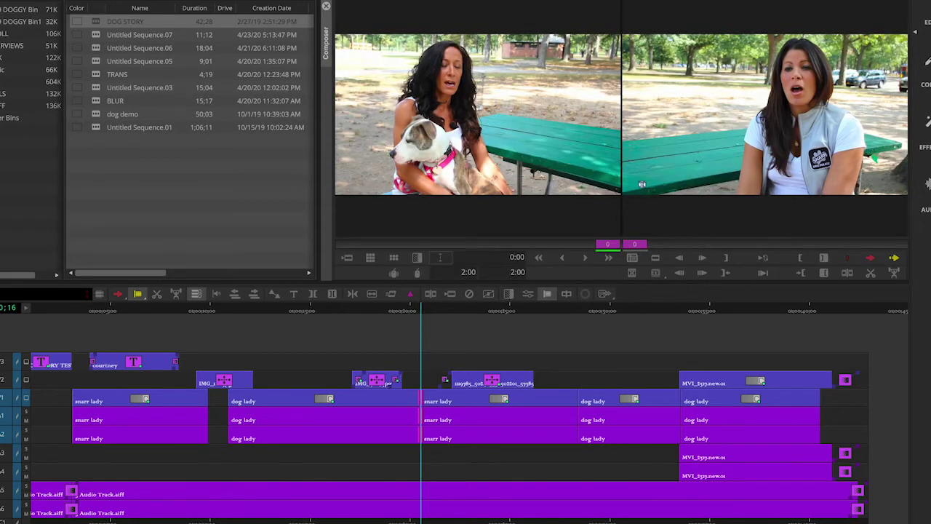
left_click(573, 206)
left_click(676, 141)
left_click(743, 120)
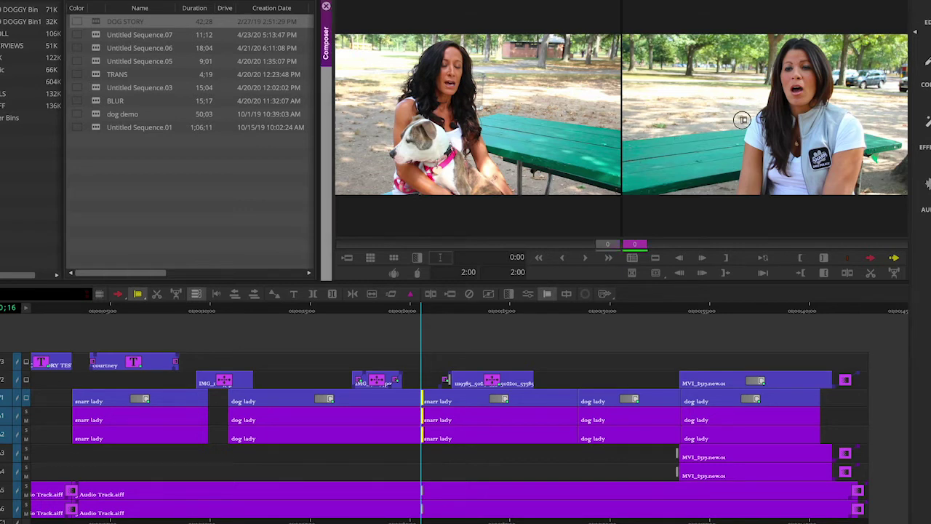
Trim 30 frames from the incoming clip's head in three 10-frame steps
left_click(608, 259)
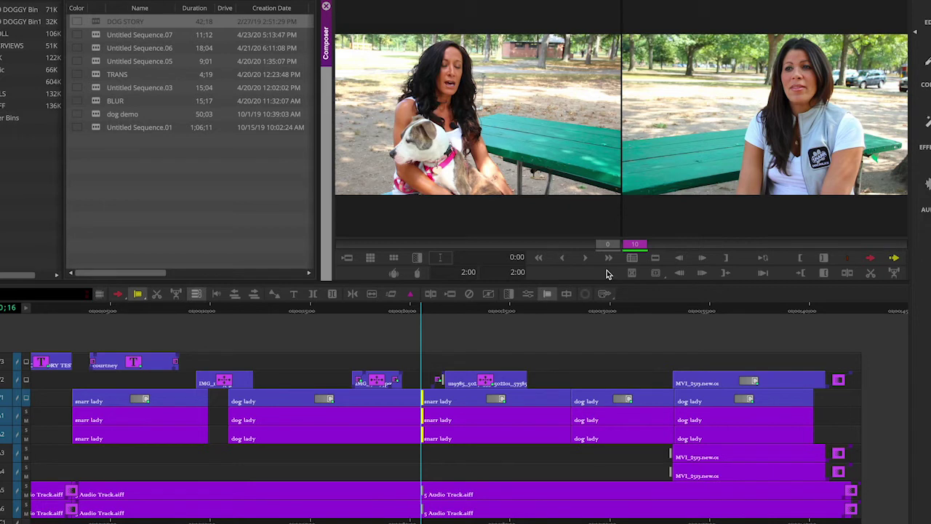
left_click(609, 259)
left_click(609, 260)
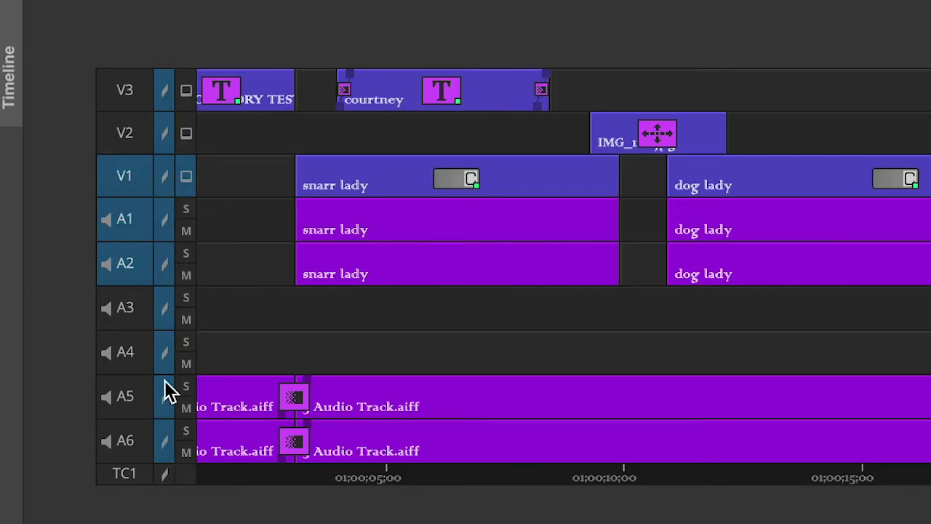
Toggle sync locks off and back on for V3 and for all tracks
left_click(169, 96)
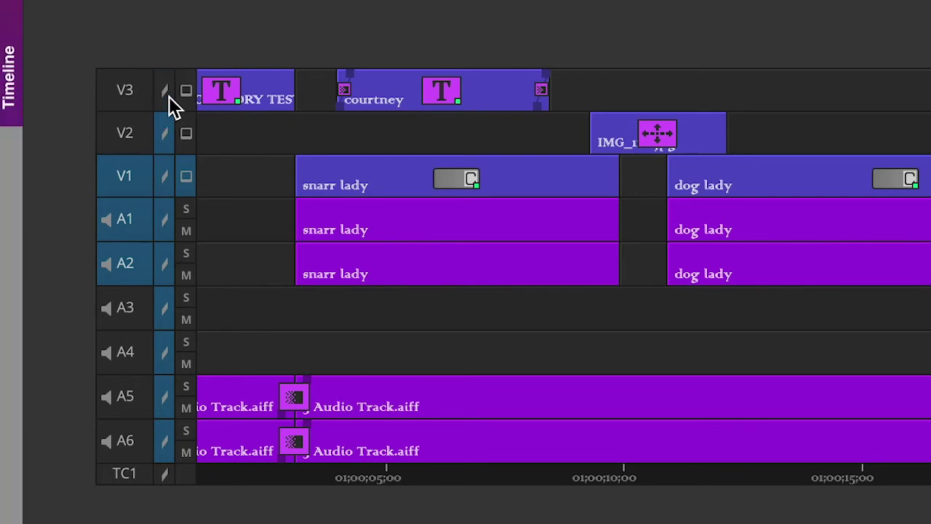
left_click(166, 87)
left_click(165, 474)
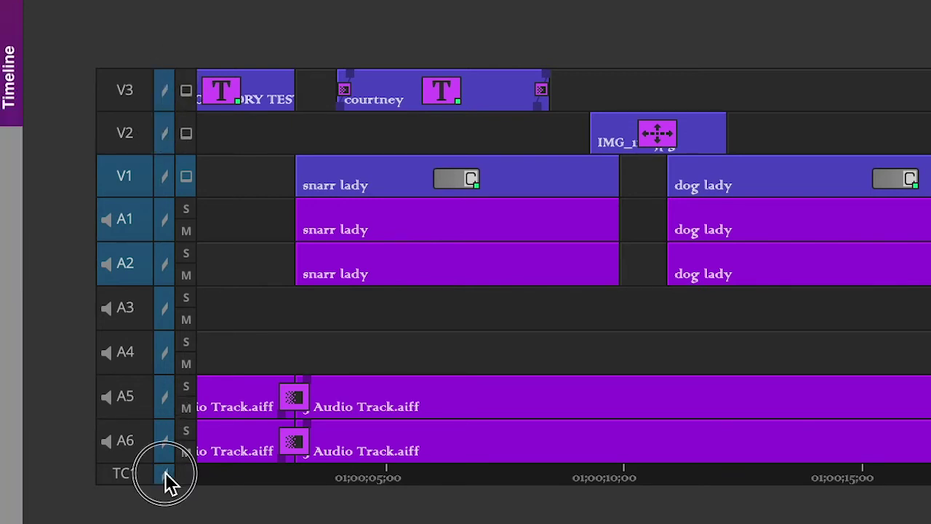
left_click(164, 474)
double_click(164, 474)
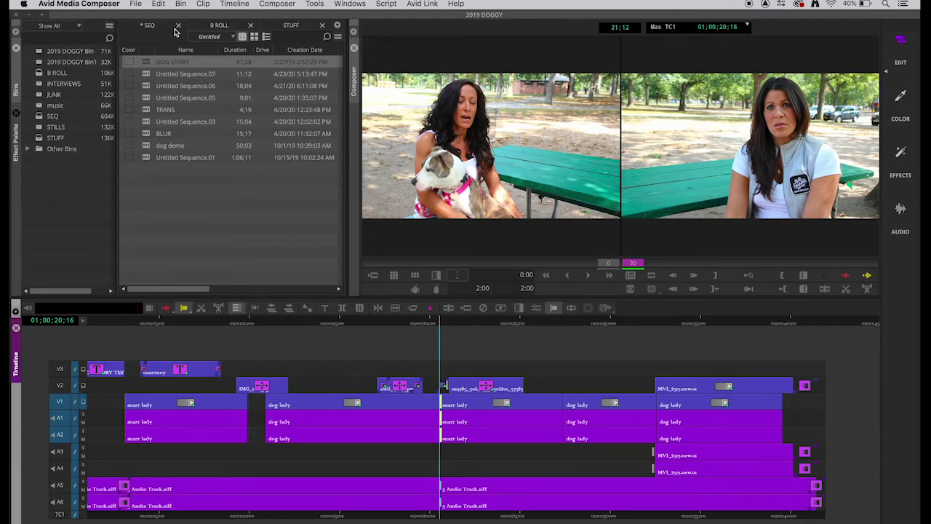
Undo both head trims at once with Undo Trim Asymmetric 10 from the Undo-Redo List
left_click(136, 4)
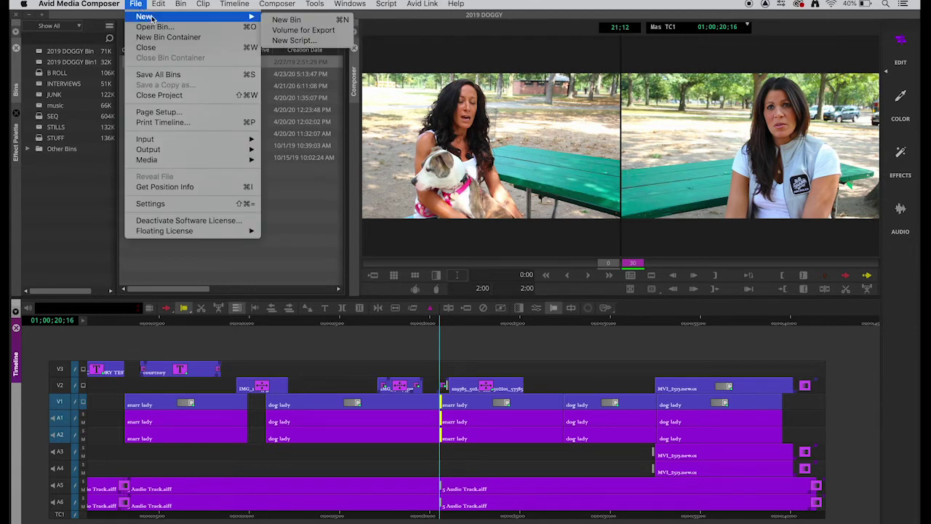
mouse_move(159, 5)
mouse_move(197, 38)
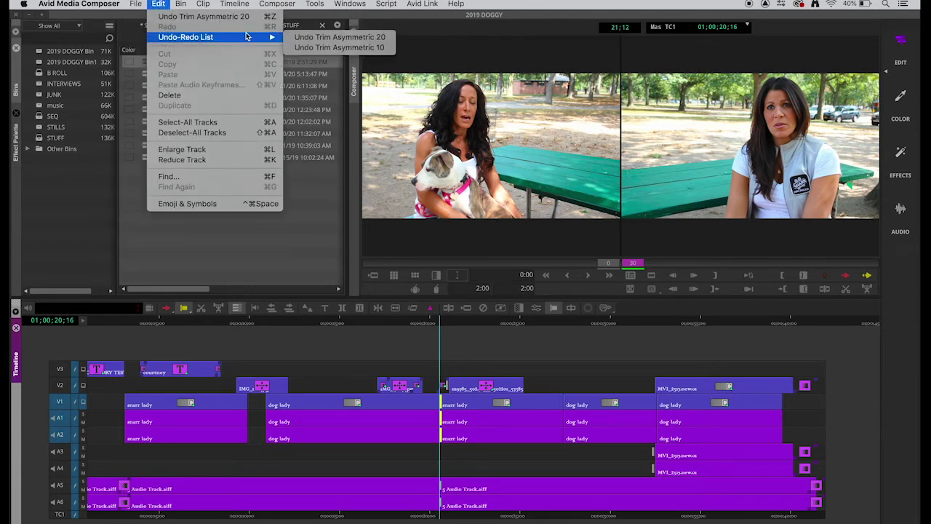
left_click(307, 47)
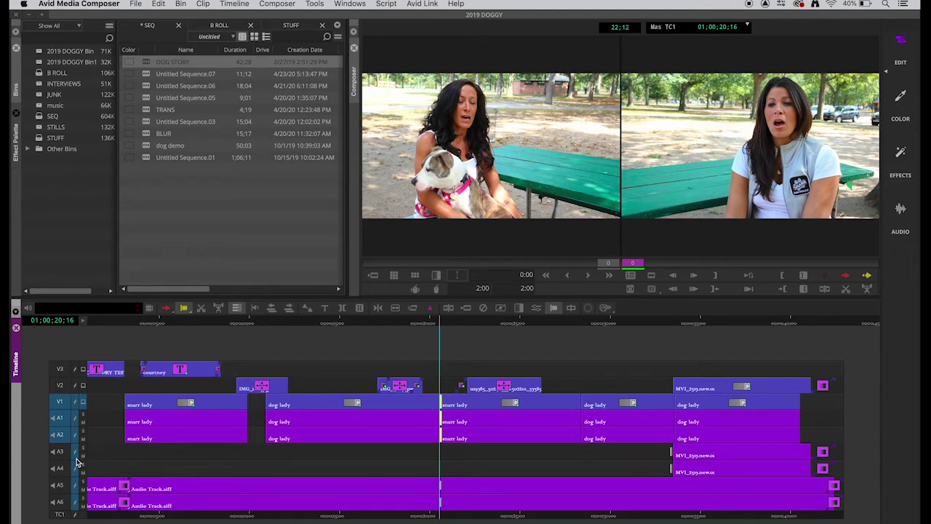
left_click(77, 496)
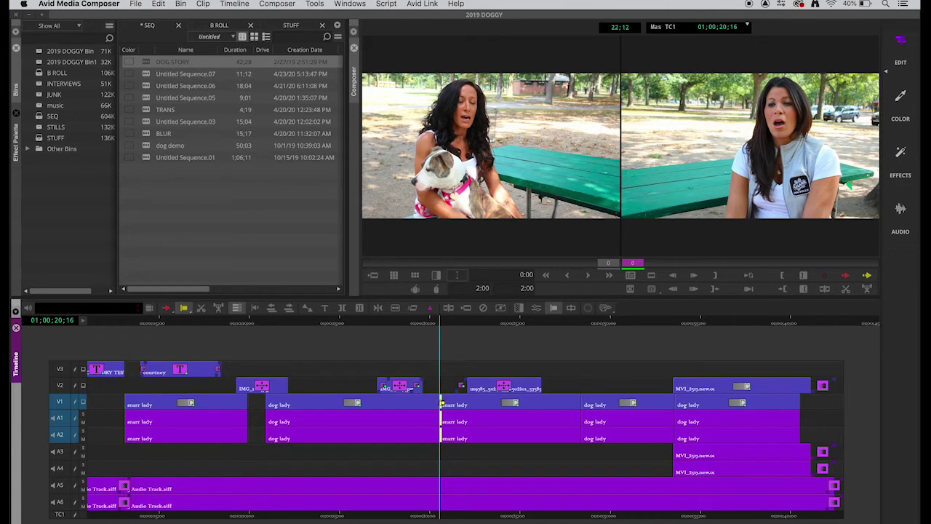
Activate the trim monitors and trim 10 frames from the incoming head four times, totalling 40
left_click(692, 147)
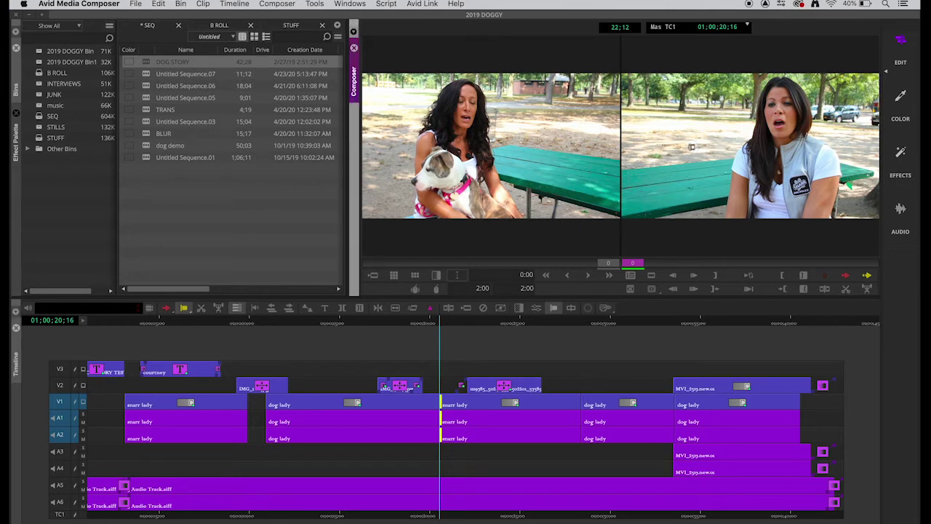
left_click(608, 275)
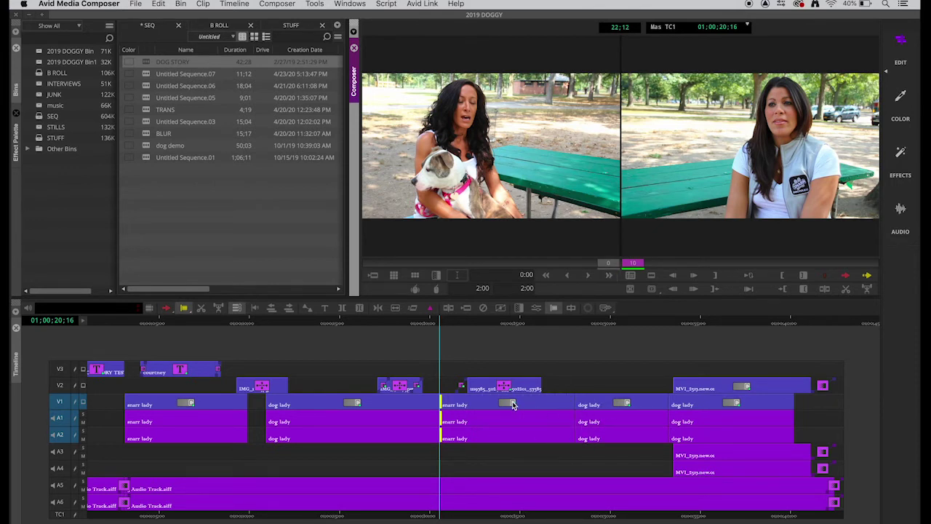
left_click(609, 275)
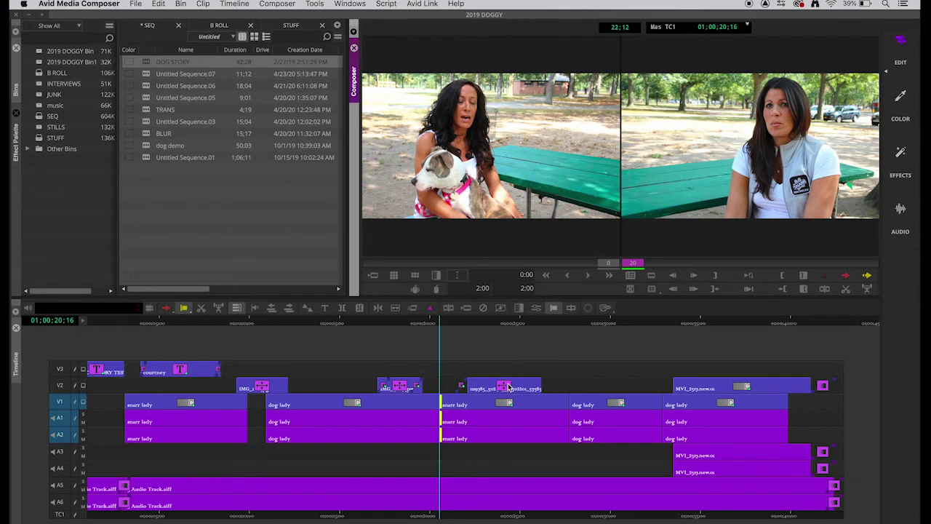
left_click(609, 275)
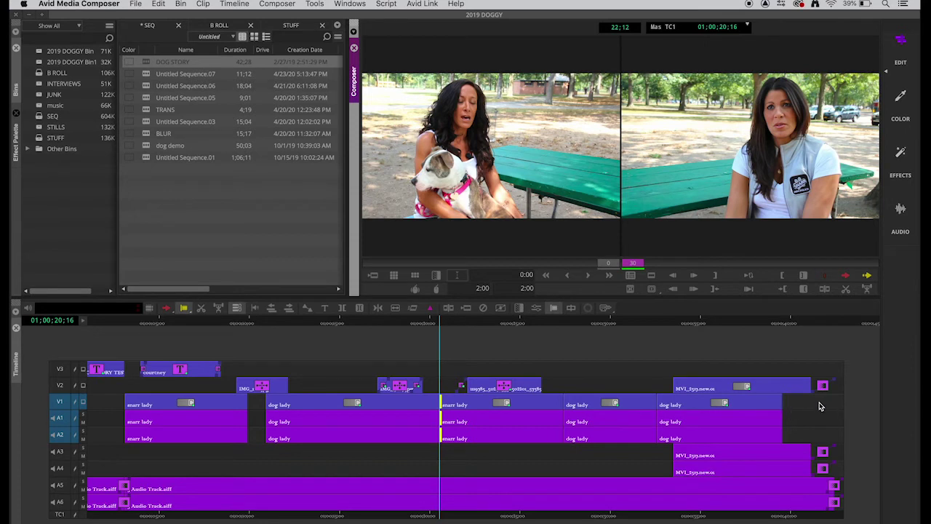
left_click(609, 275)
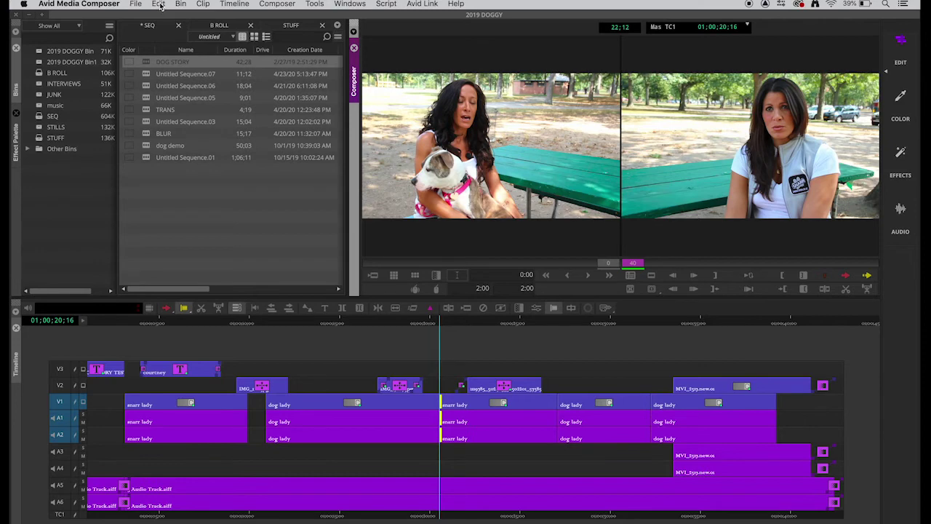
Undo all four head trims via the fourth Undo Trim Head 10 entry in the Undo-Redo List
left_click(159, 4)
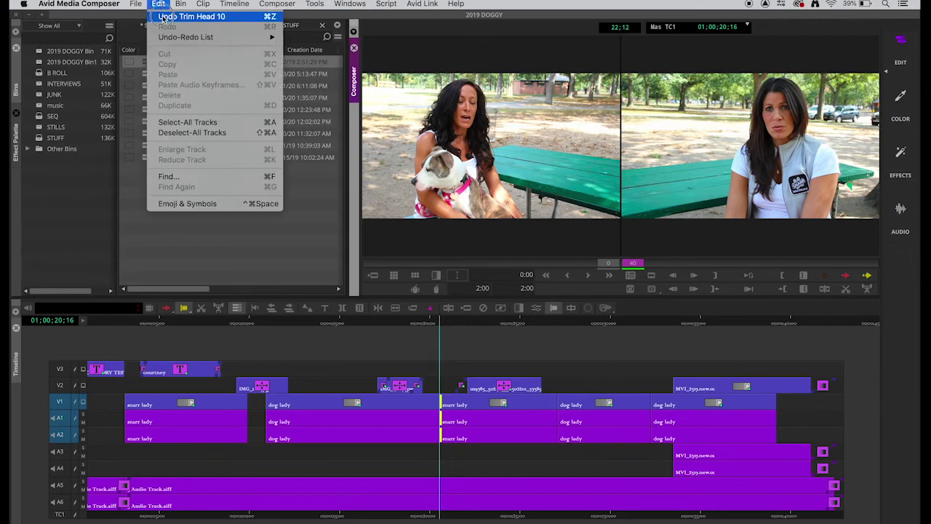
mouse_move(208, 36)
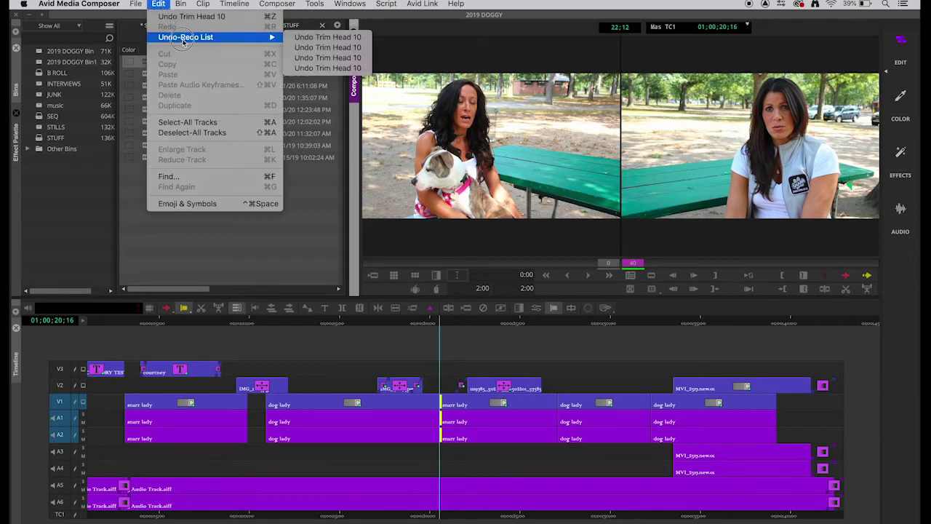
left_click(301, 68)
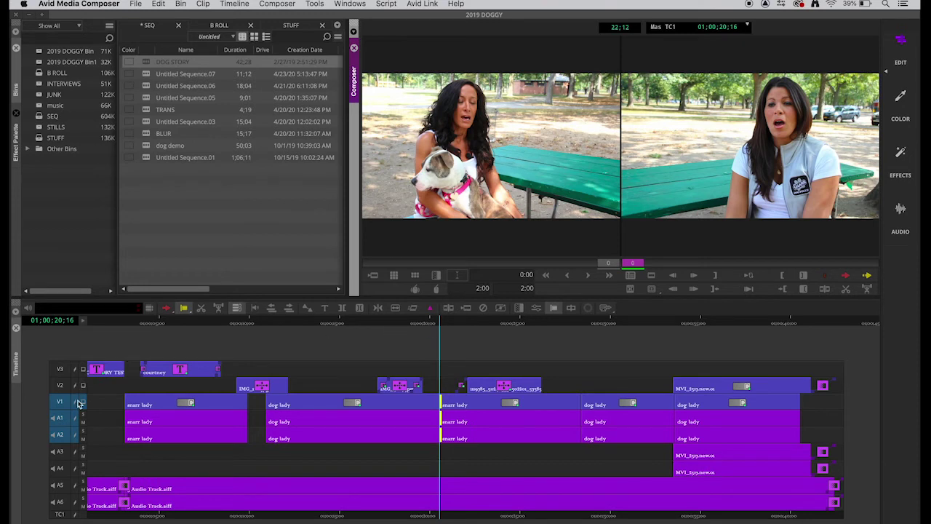
left_click(77, 513)
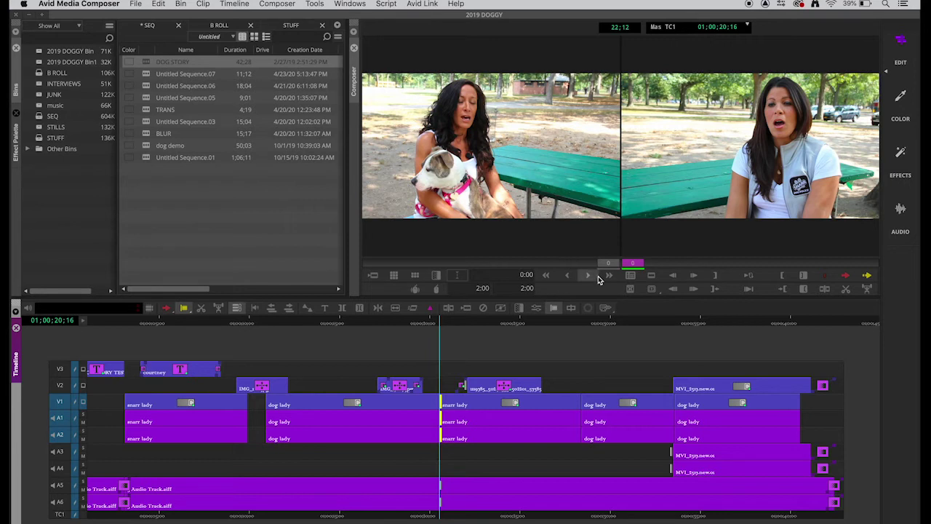
Trim 20 frames from the incoming clip's head, then exit Trim mode and park before the cut
left_click(698, 156)
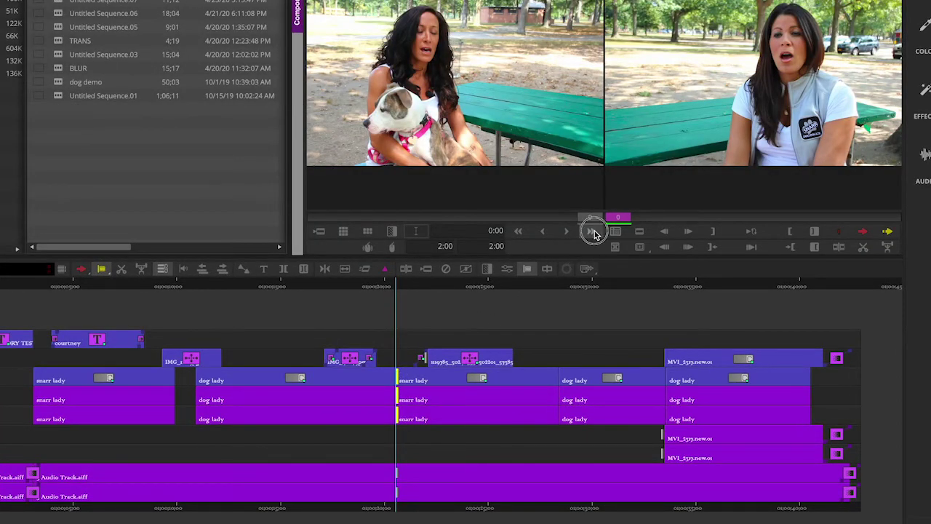
left_click(593, 232)
left_click(593, 231)
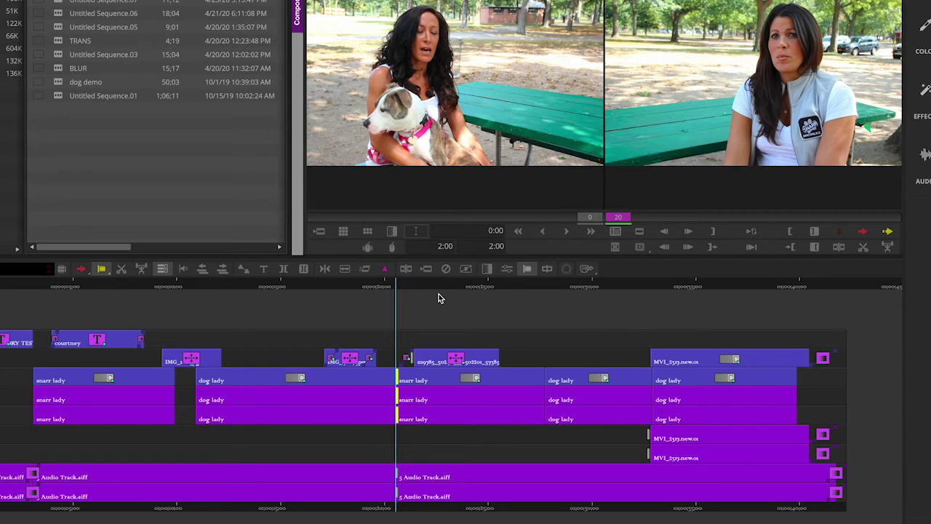
left_click(410, 284)
left_click_drag(405, 282, 380, 283)
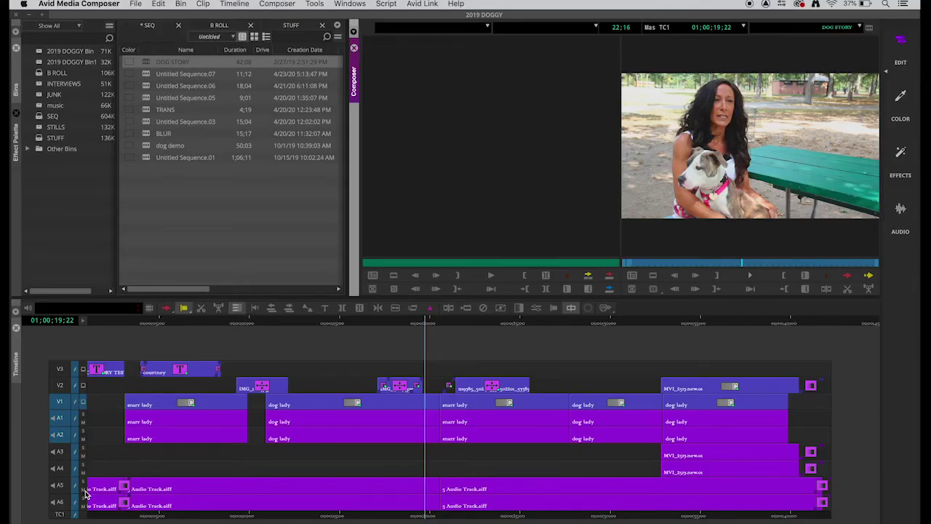
Solo the A5 music track and play the sequence from just before the cut
left_click(84, 483)
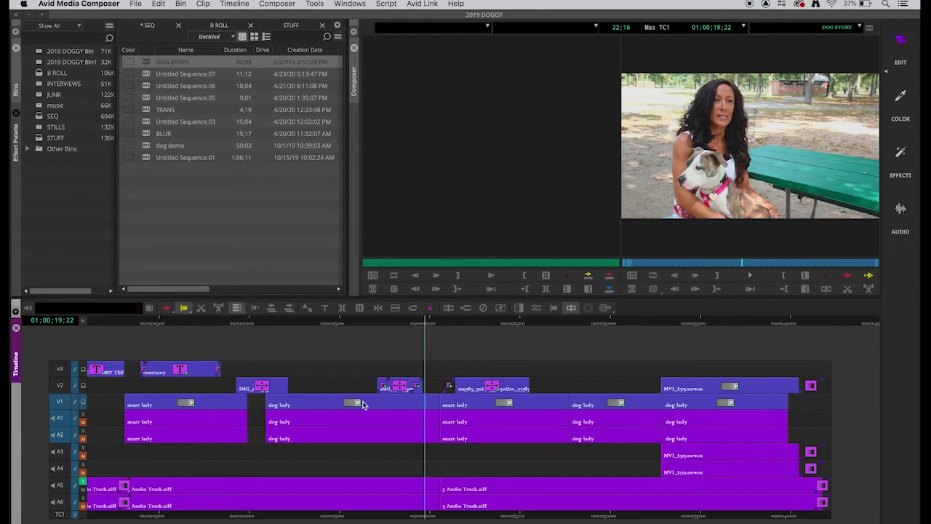
left_click(412, 332)
key("space")
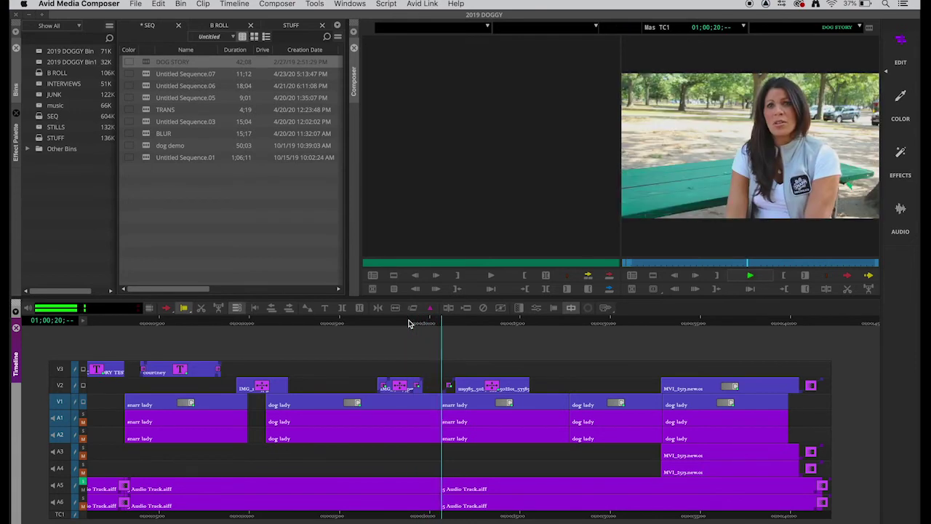
key("space")
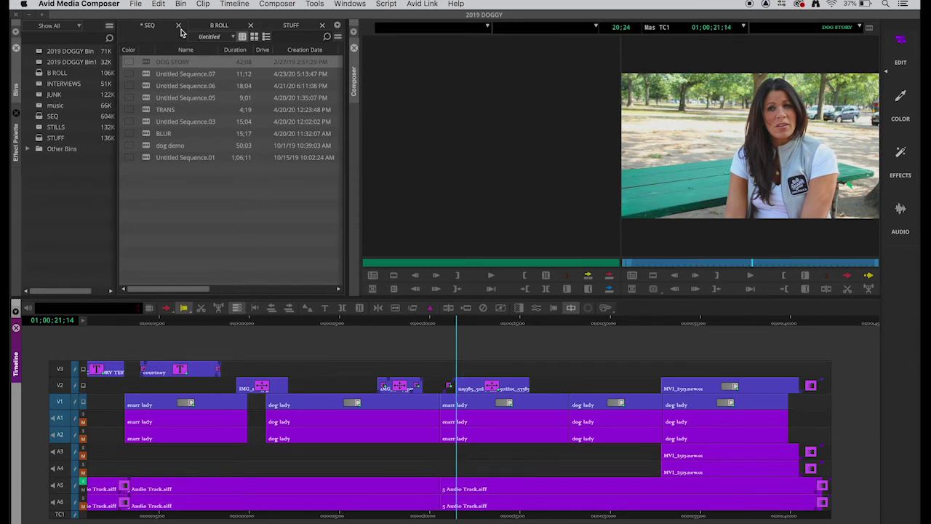
Undo both trims via the second 'Undo Trim Asymmetric 10' entry and re-enter Trim mode at the cut
left_click(158, 4)
mouse_move(192, 39)
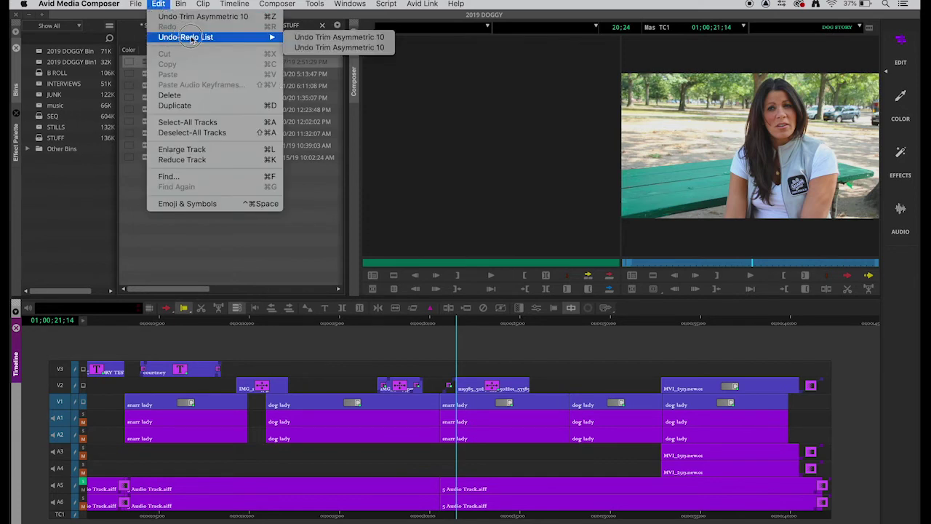
left_click(293, 48)
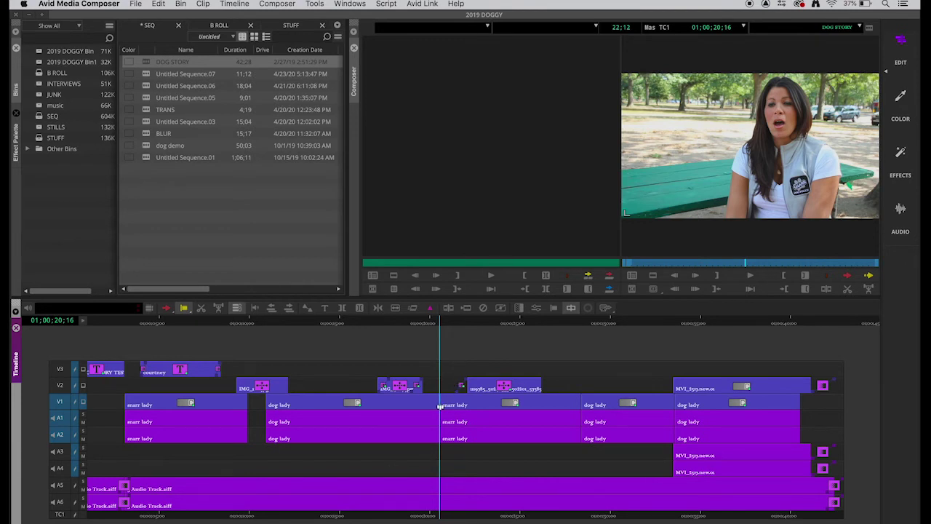
left_click(439, 406)
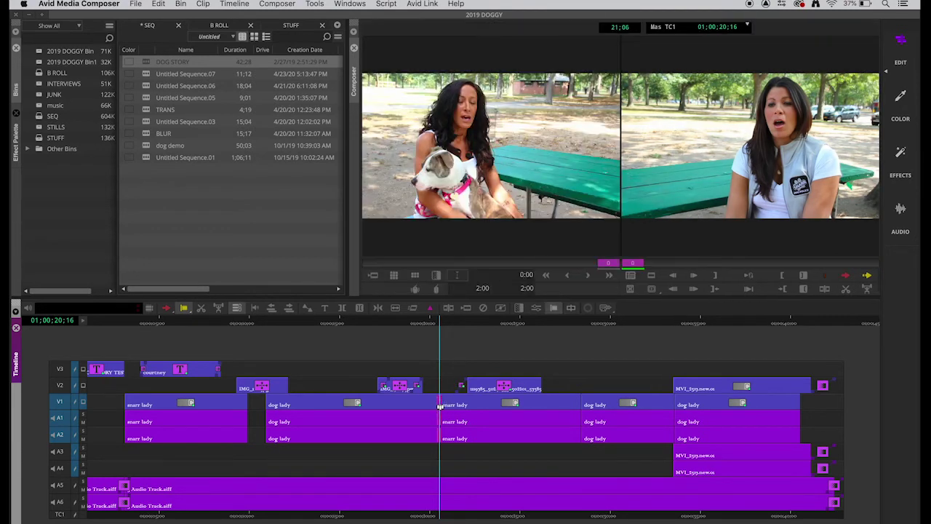
Move the dog lady to snarr lady cut 10 frames later
left_click(610, 276)
left_click(610, 276)
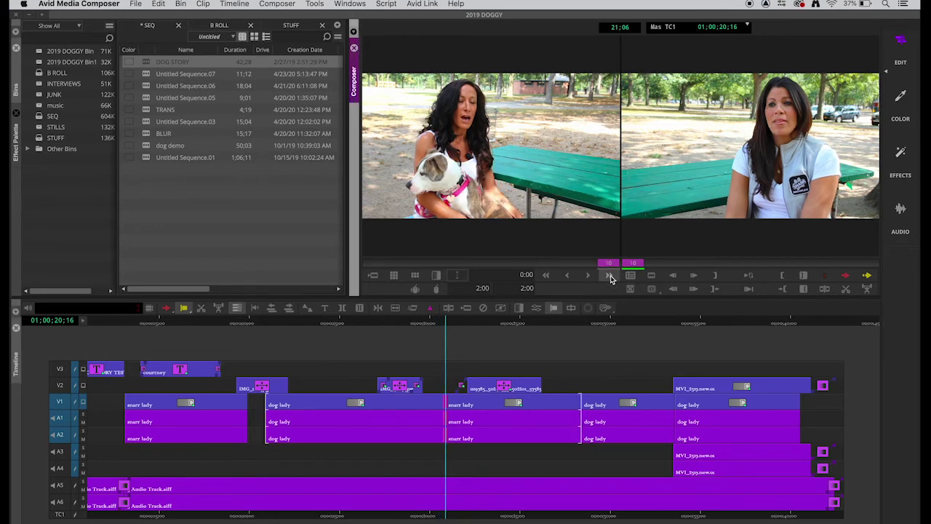
left_click(582, 351)
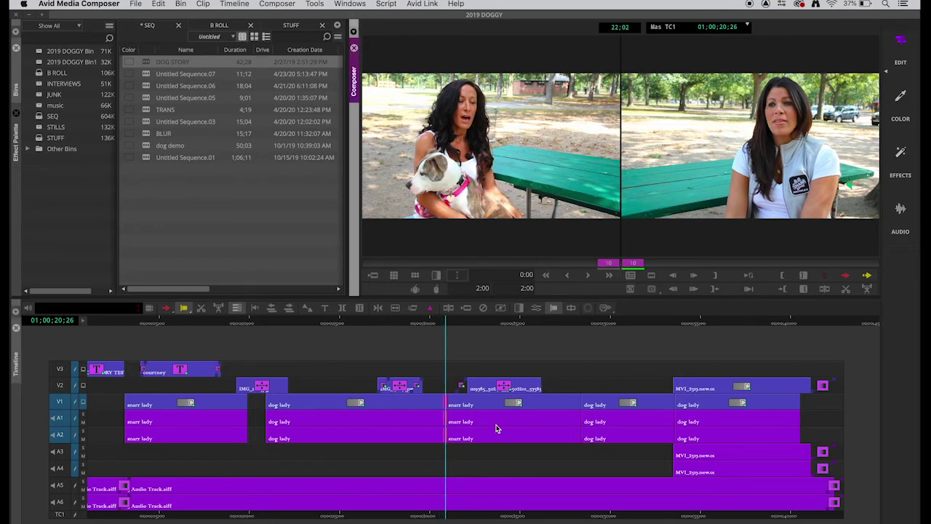
Exit trim mode, scrub back over the new cut, and re-enter trim at the snarr lady cut
left_click(451, 310)
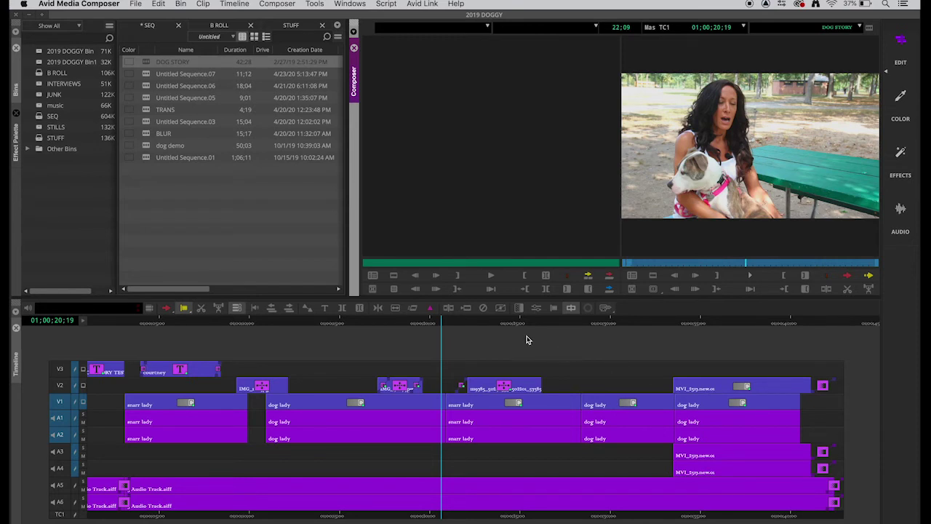
left_click_drag(486, 323, 445, 318)
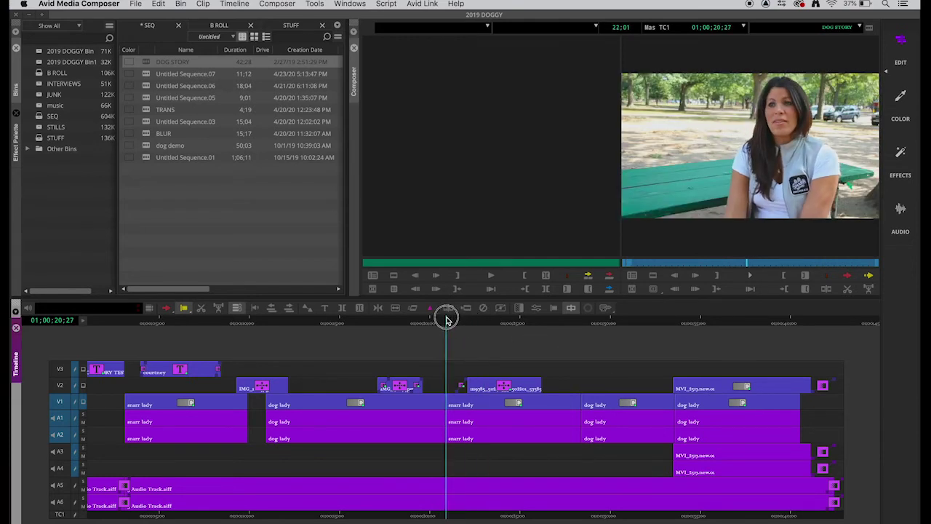
left_click(446, 404)
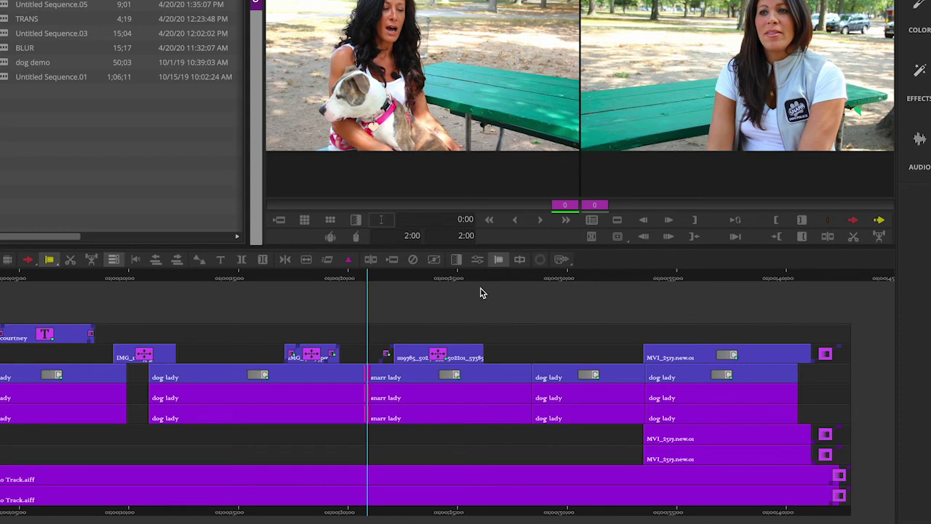
Trim 40 frames off the head of the incoming snarr lady clip in four 10-frame steps
left_click(645, 77)
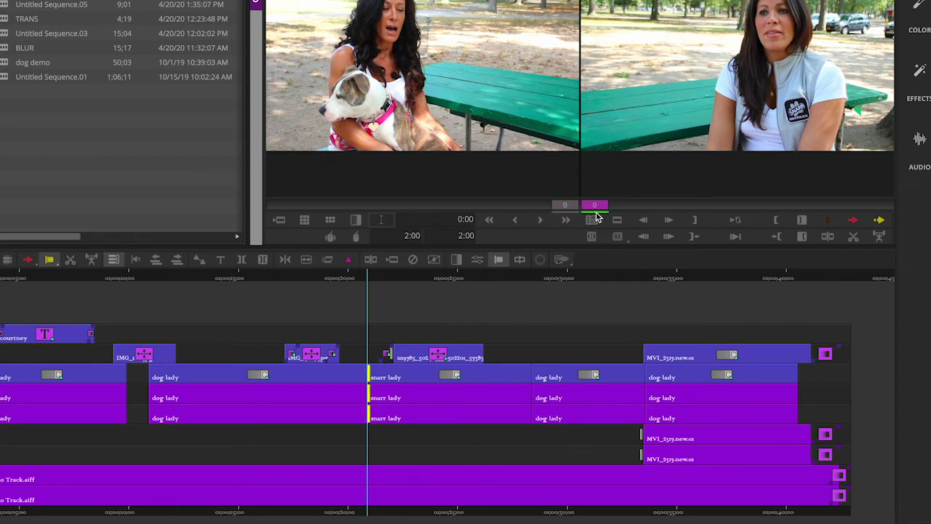
left_click(567, 223)
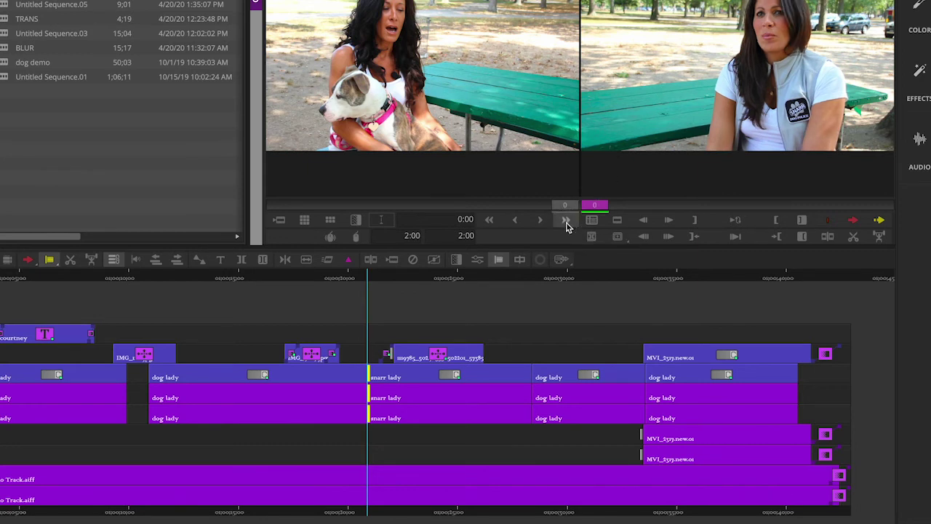
left_click(567, 223)
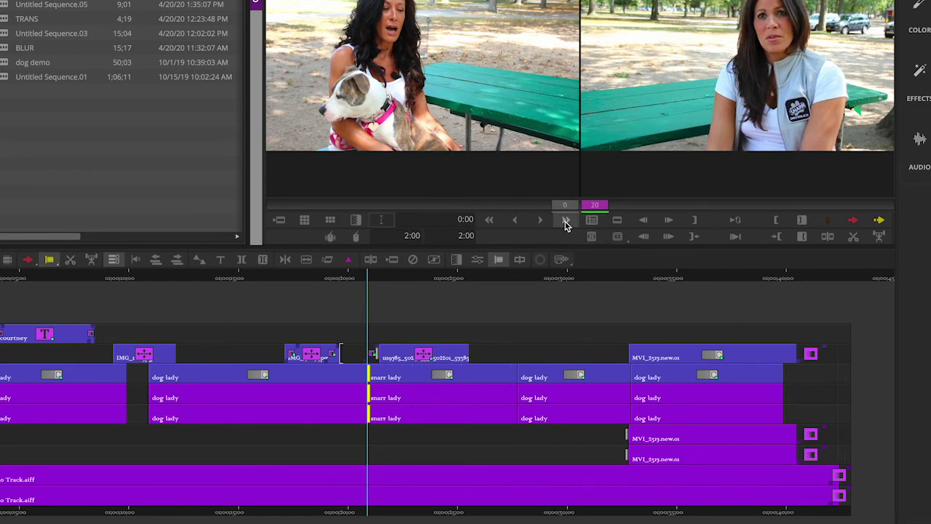
left_click(566, 222)
left_click(565, 222)
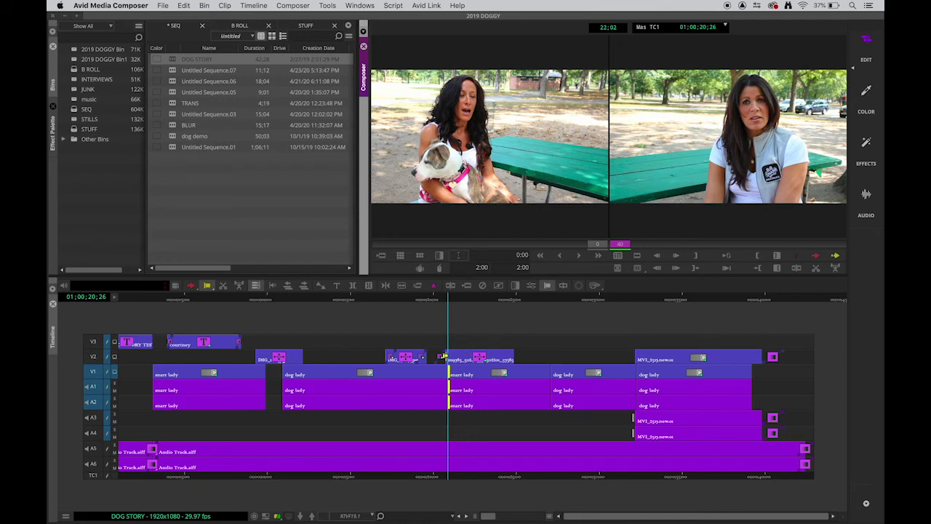
Exit trim mode and scrub back to just before the trimmed cut
left_click(442, 317)
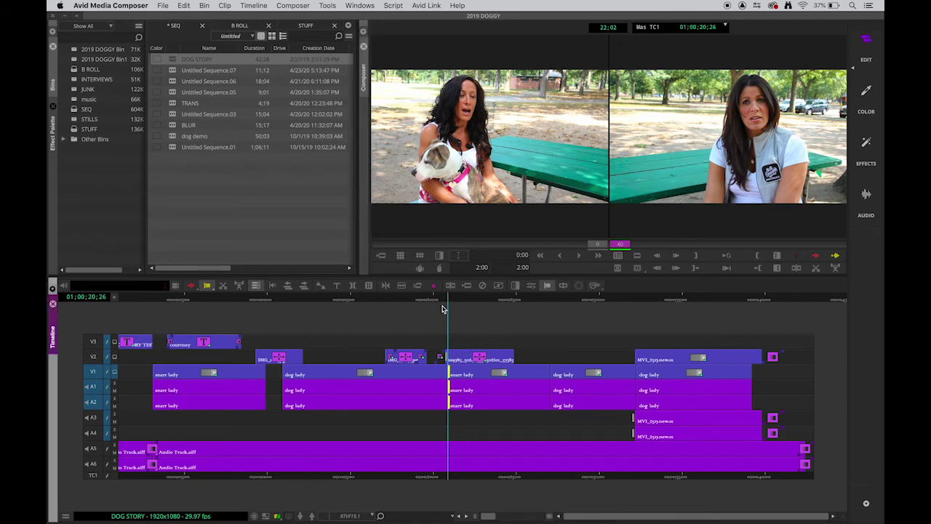
left_click(445, 301)
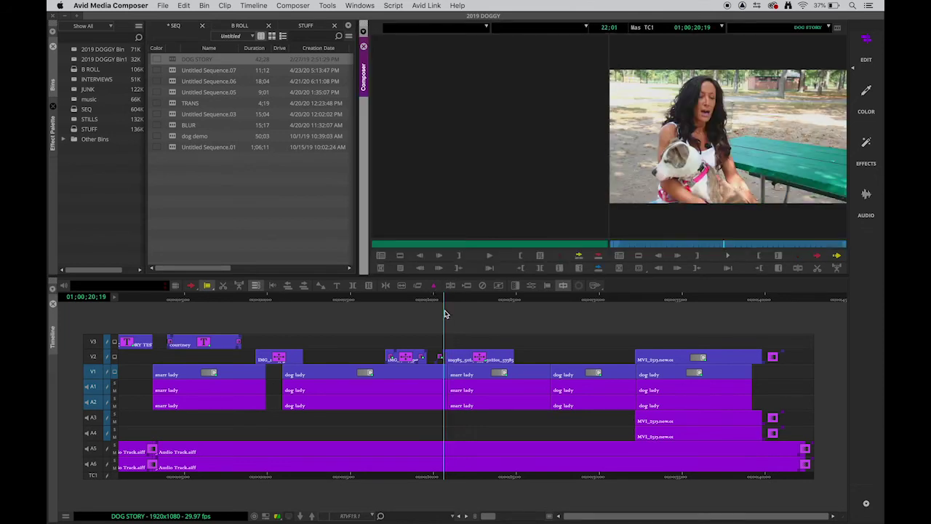
left_click(437, 297)
left_click_drag(437, 297, 414, 295)
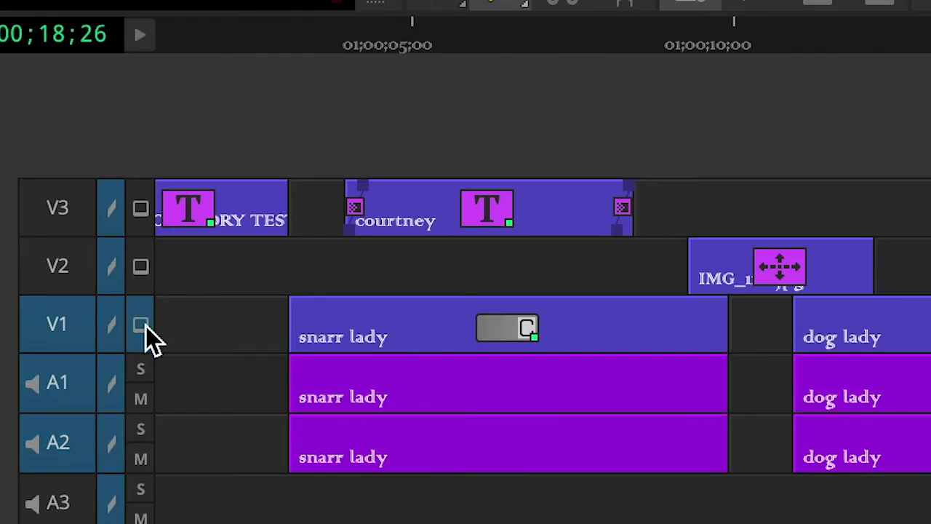
Play through the trimmed cut and jump to the sequence end, where the music outlasts the video
left_click(141, 191)
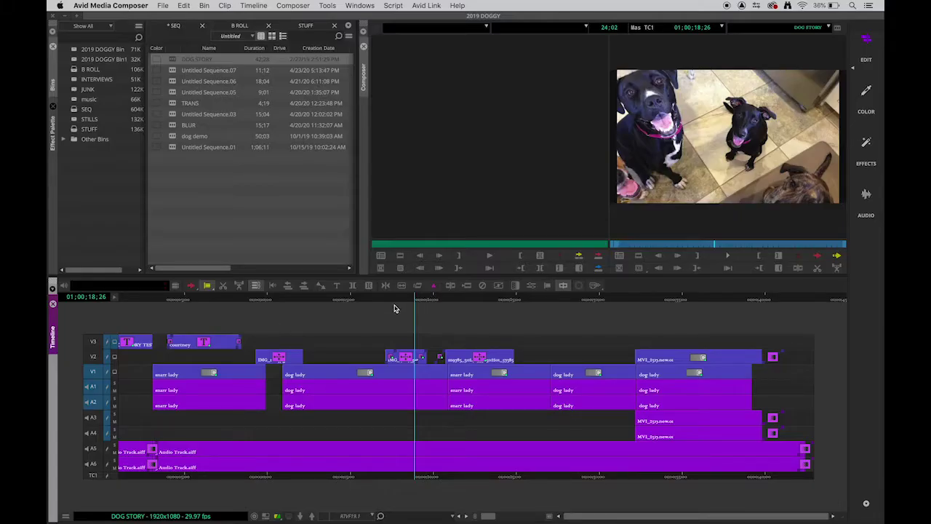
left_click_drag(409, 300, 763, 304)
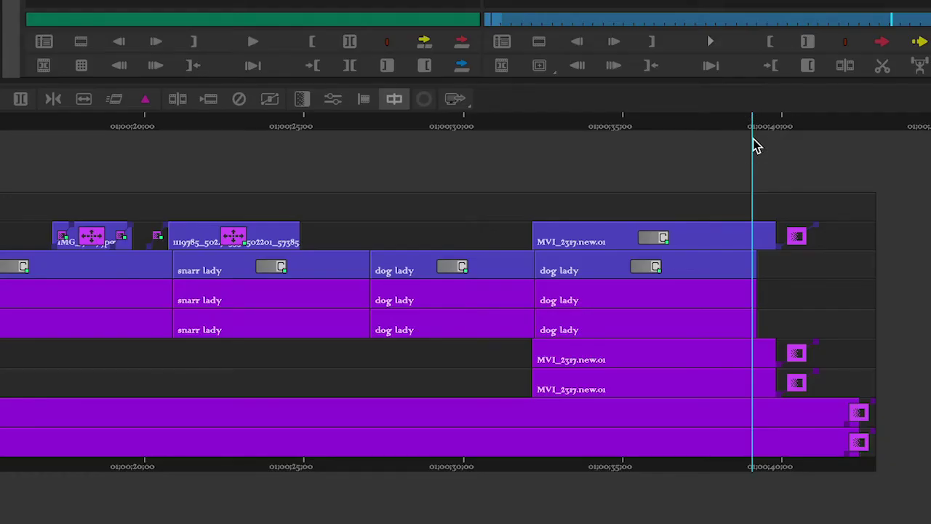
key("space")
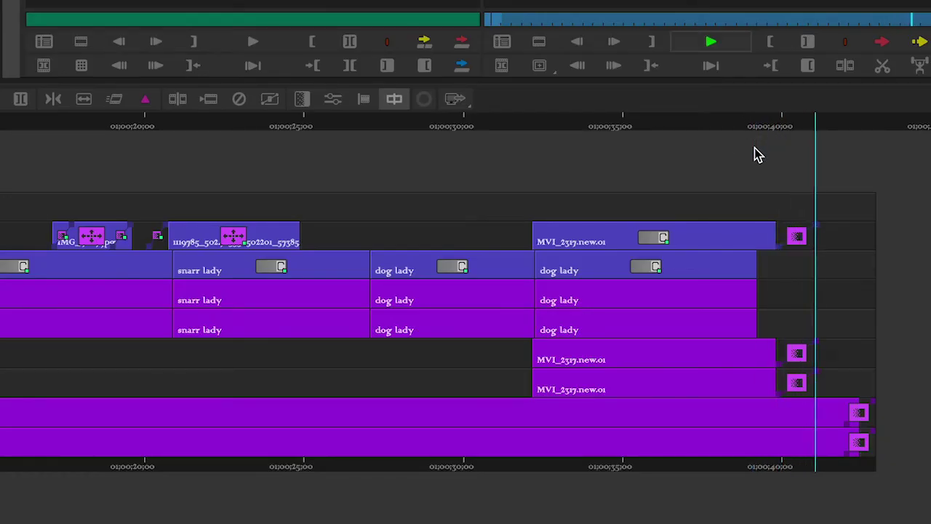
mouse_move(816, 117)
left_mouse_down()
mouse_move(807, 121)
mouse_move(818, 119)
left_mouse_up()
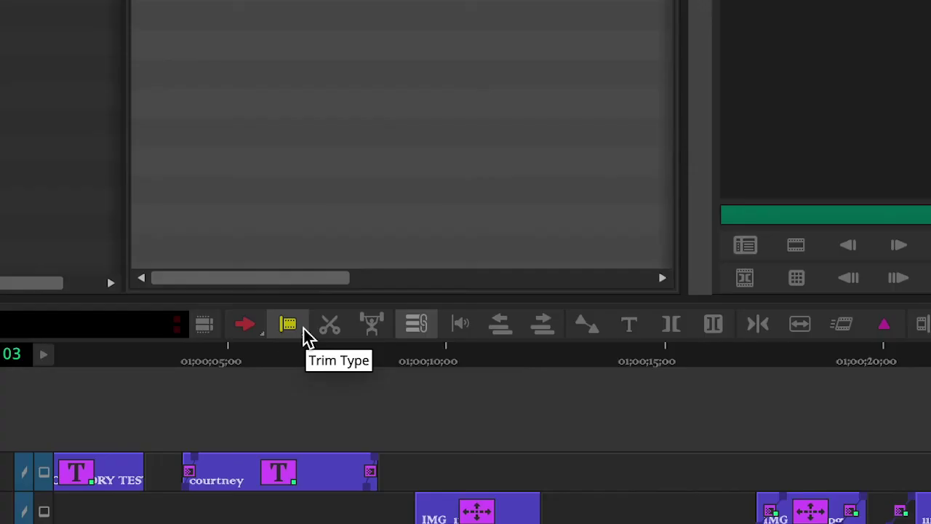
Switch to Overwrite Trim and pull the A5–A6 music end back to the video's end
left_click(305, 333)
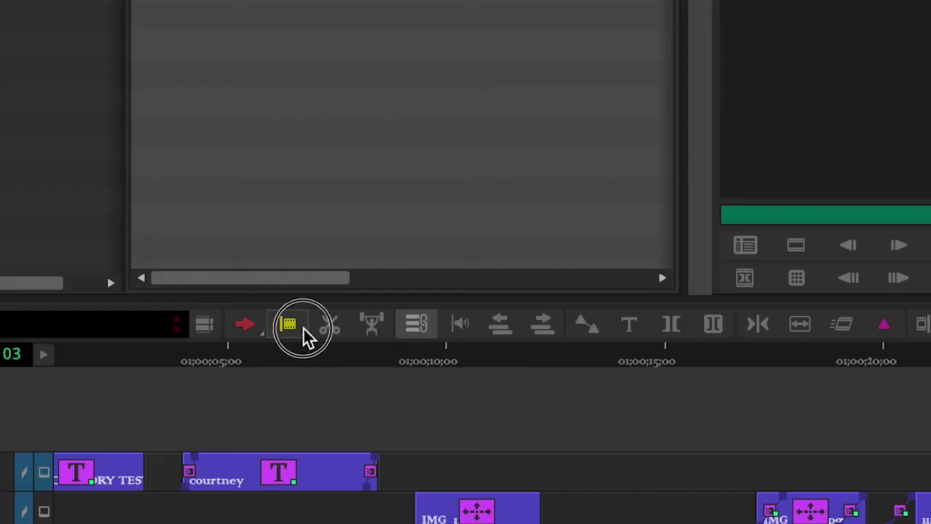
left_click(305, 336)
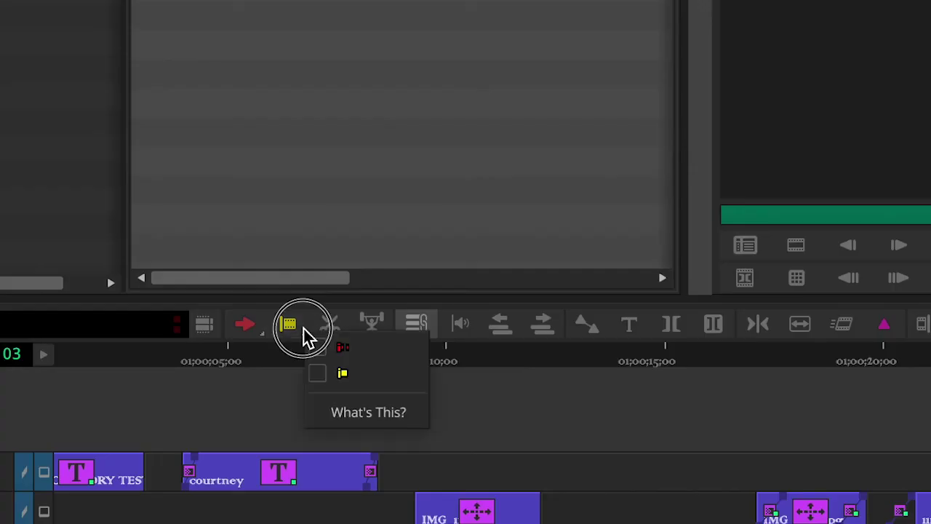
left_click(340, 348)
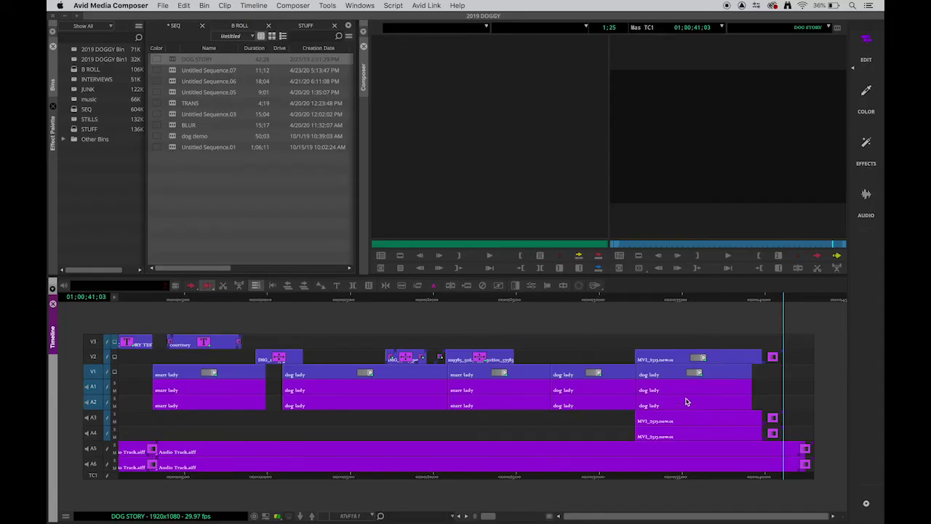
left_click(804, 452)
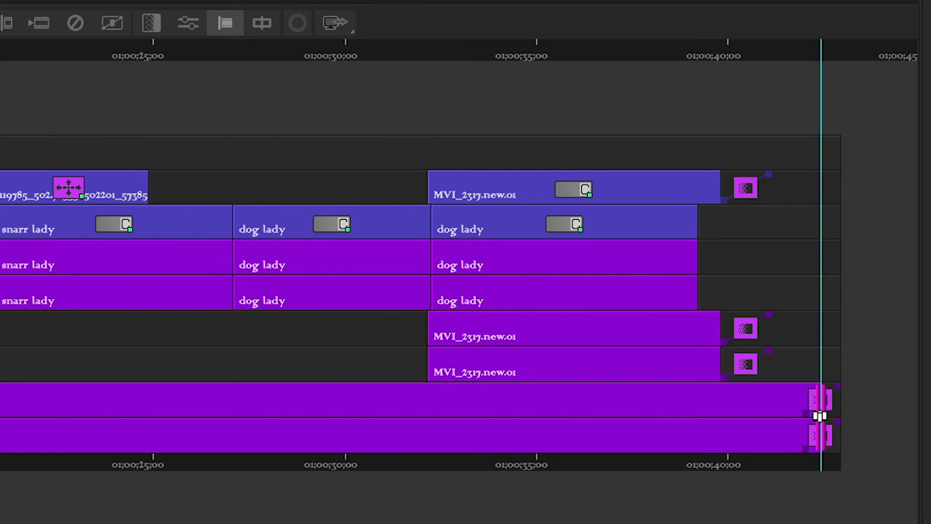
left_click_drag(817, 416, 761, 409)
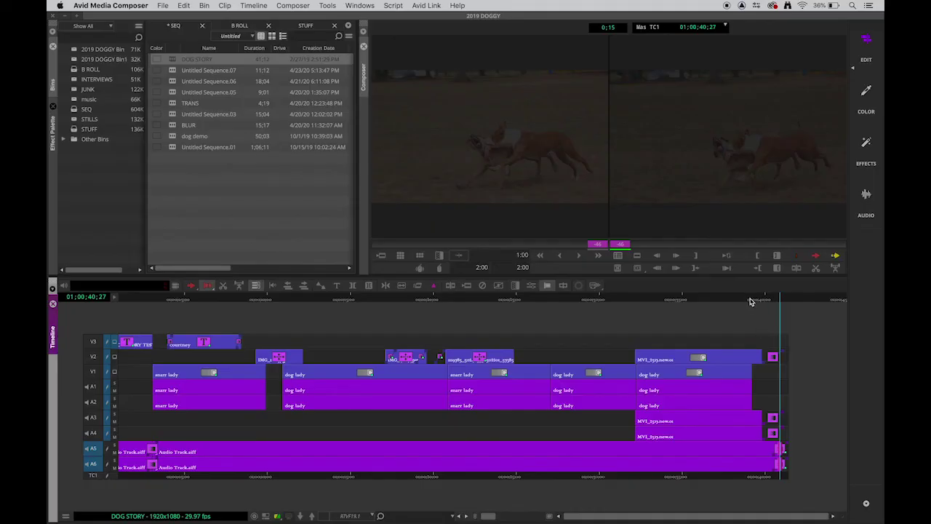
Exit trim mode and play back the end of the DOG STORY sequence
left_click_drag(751, 300, 735, 301)
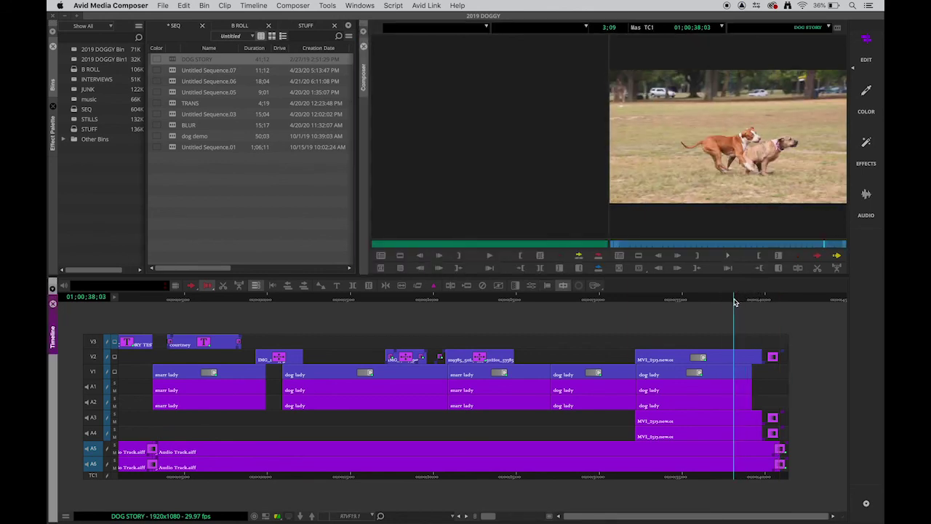
key("space")
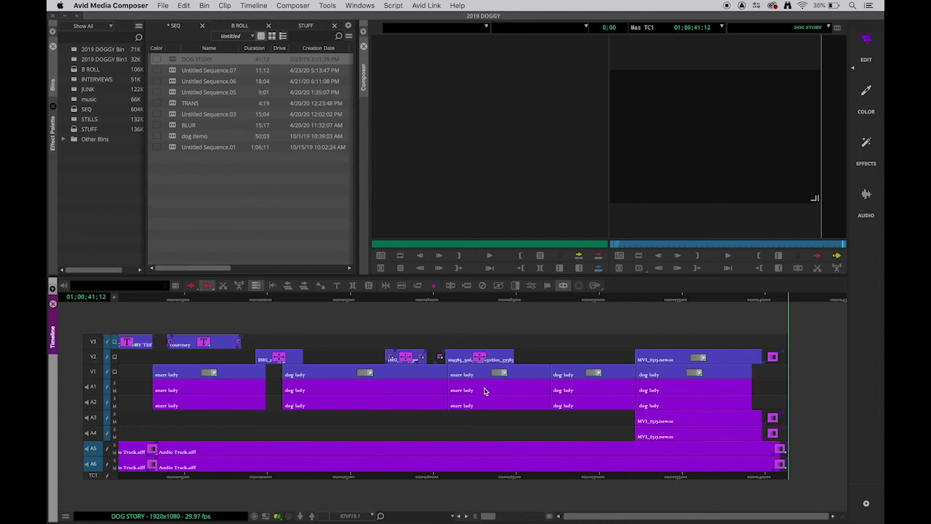
mouse_move(451, 301)
left_mouse_down()
mouse_move(433, 298)
mouse_move(456, 305)
mouse_move(439, 303)
mouse_move(448, 312)
left_mouse_up()
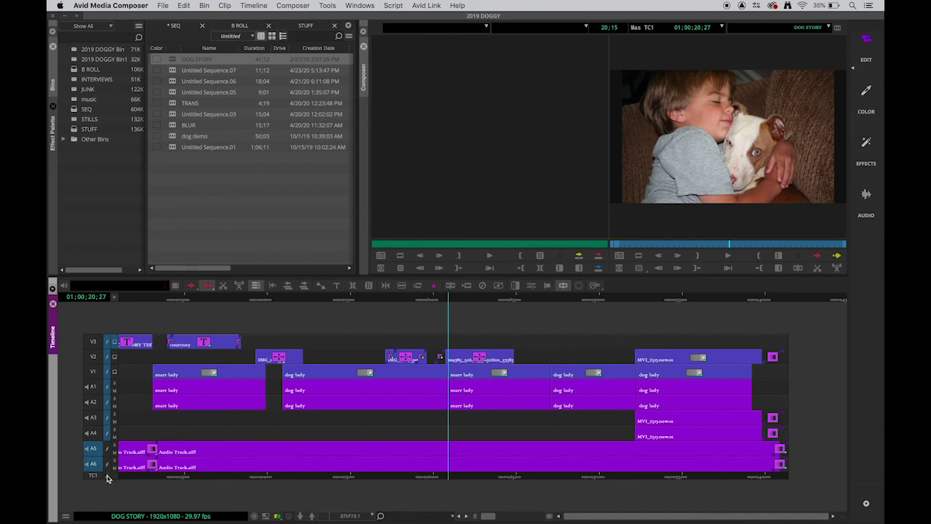
Enable the TC1 track selector and scrub forward to the interview clip
left_click(107, 477)
left_click_drag(453, 299, 546, 315)
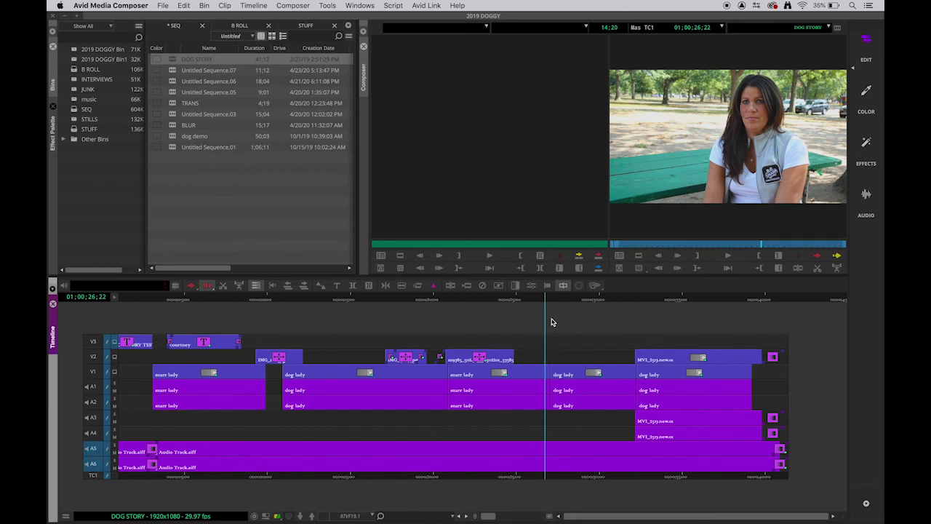
left_click_drag(550, 298, 536, 325)
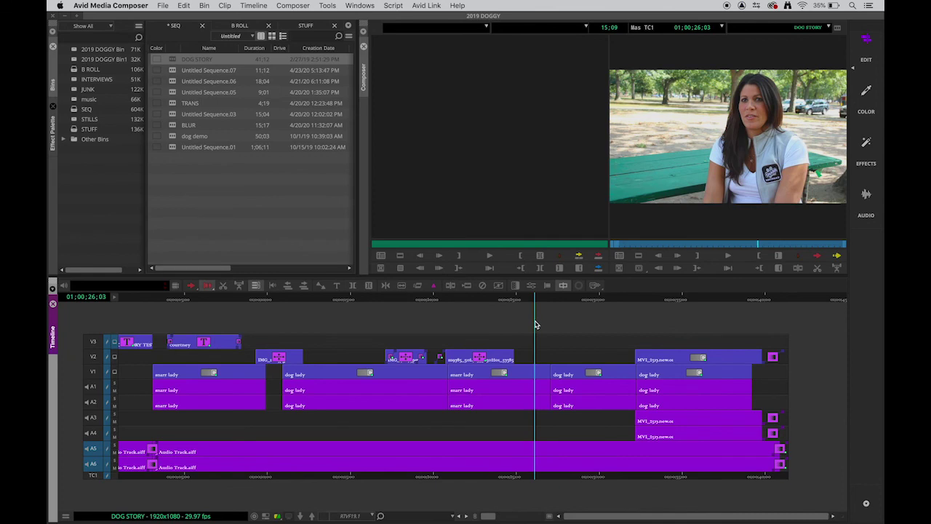